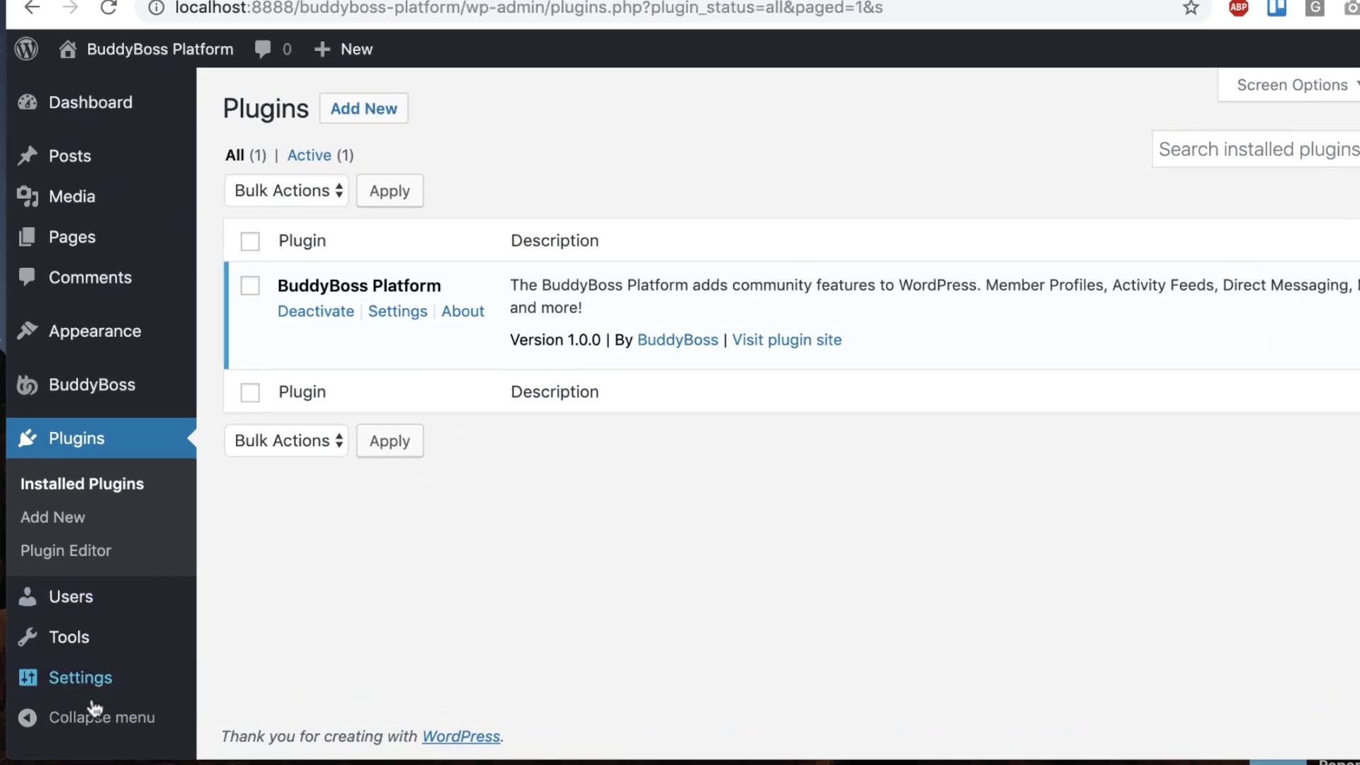
Review the Site Language options in General Settings, leaving it at English (United States).
mouse_move(62, 679)
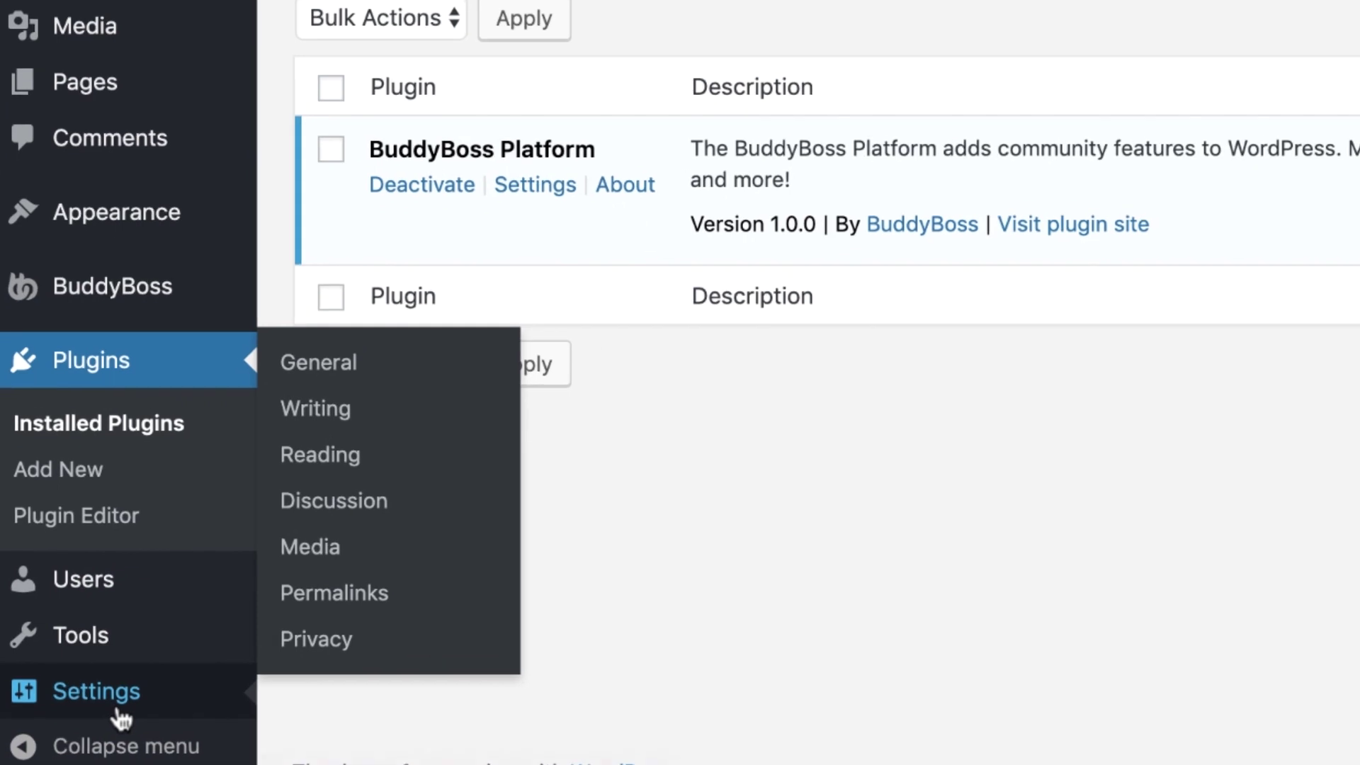
left_click(327, 368)
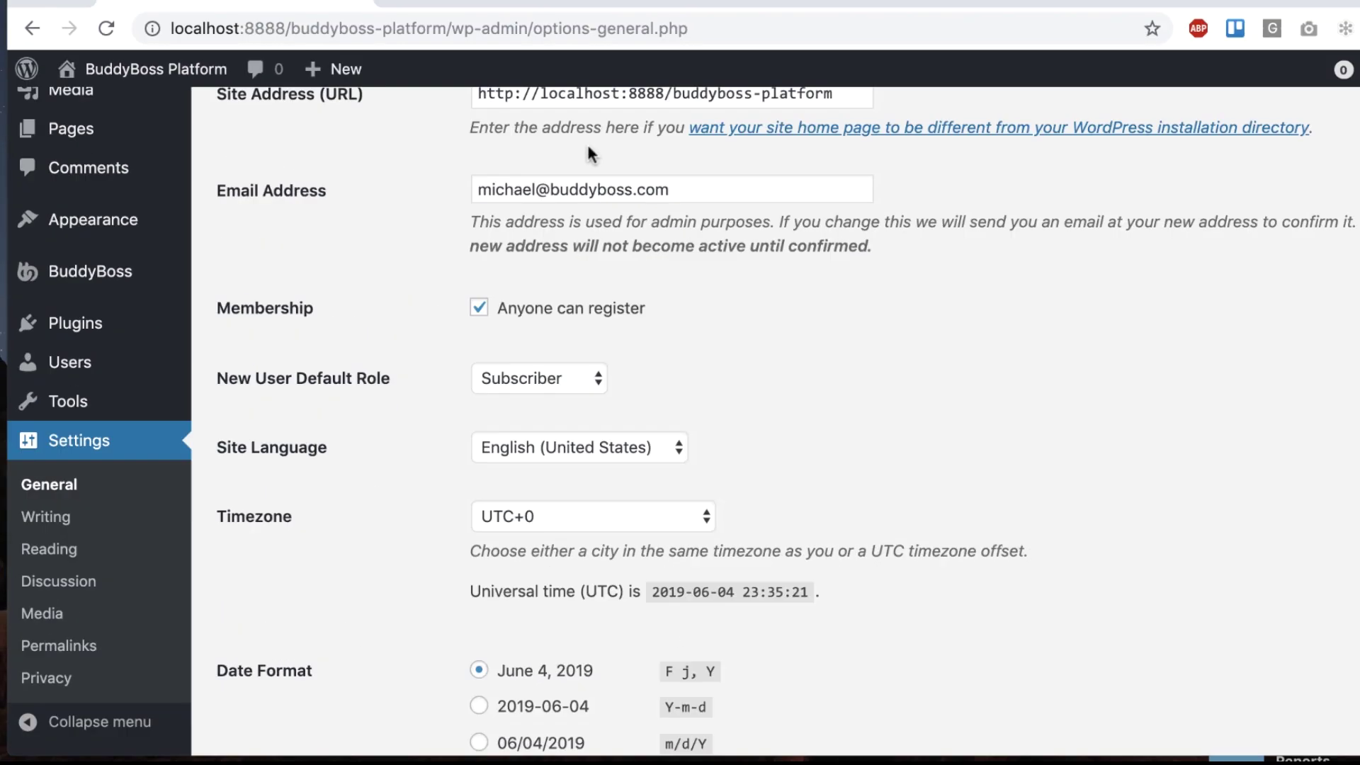
scroll(588, 153, "down", 5)
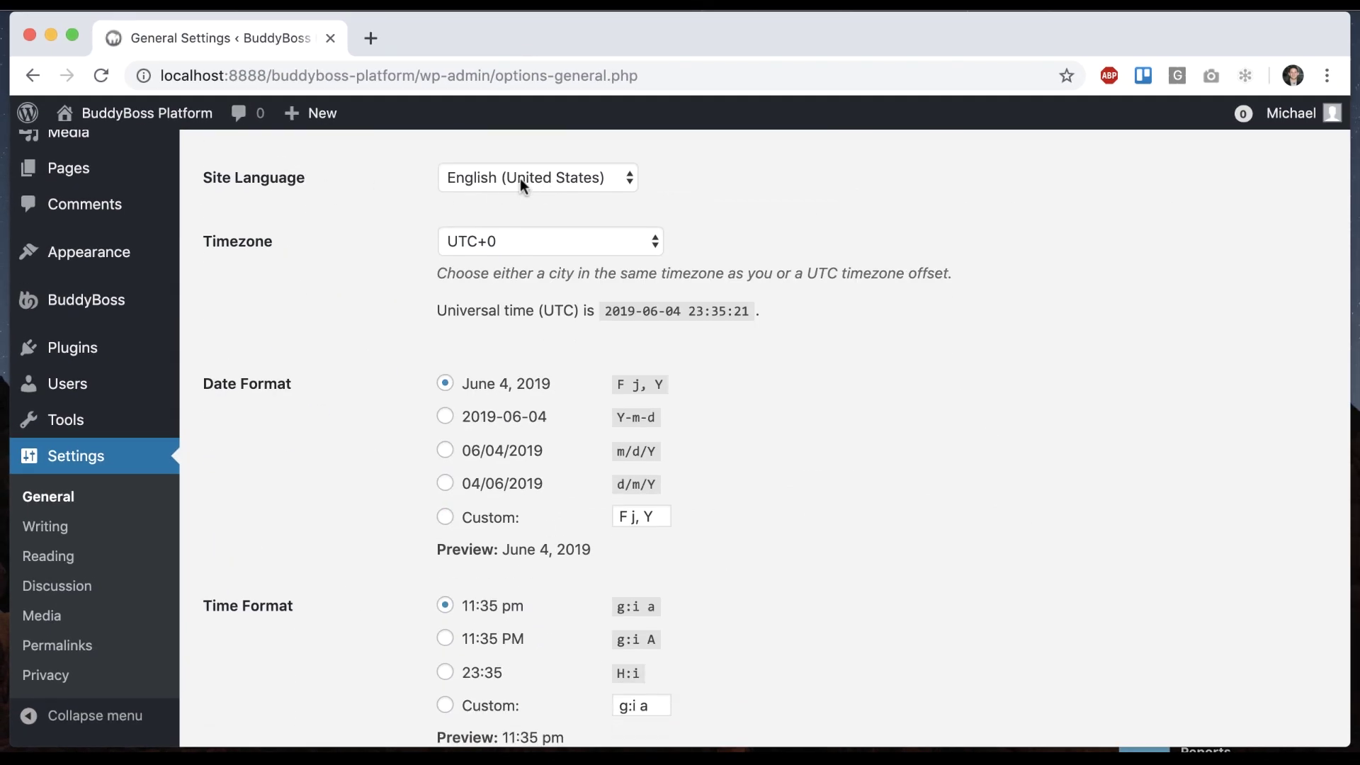
left_click(520, 179)
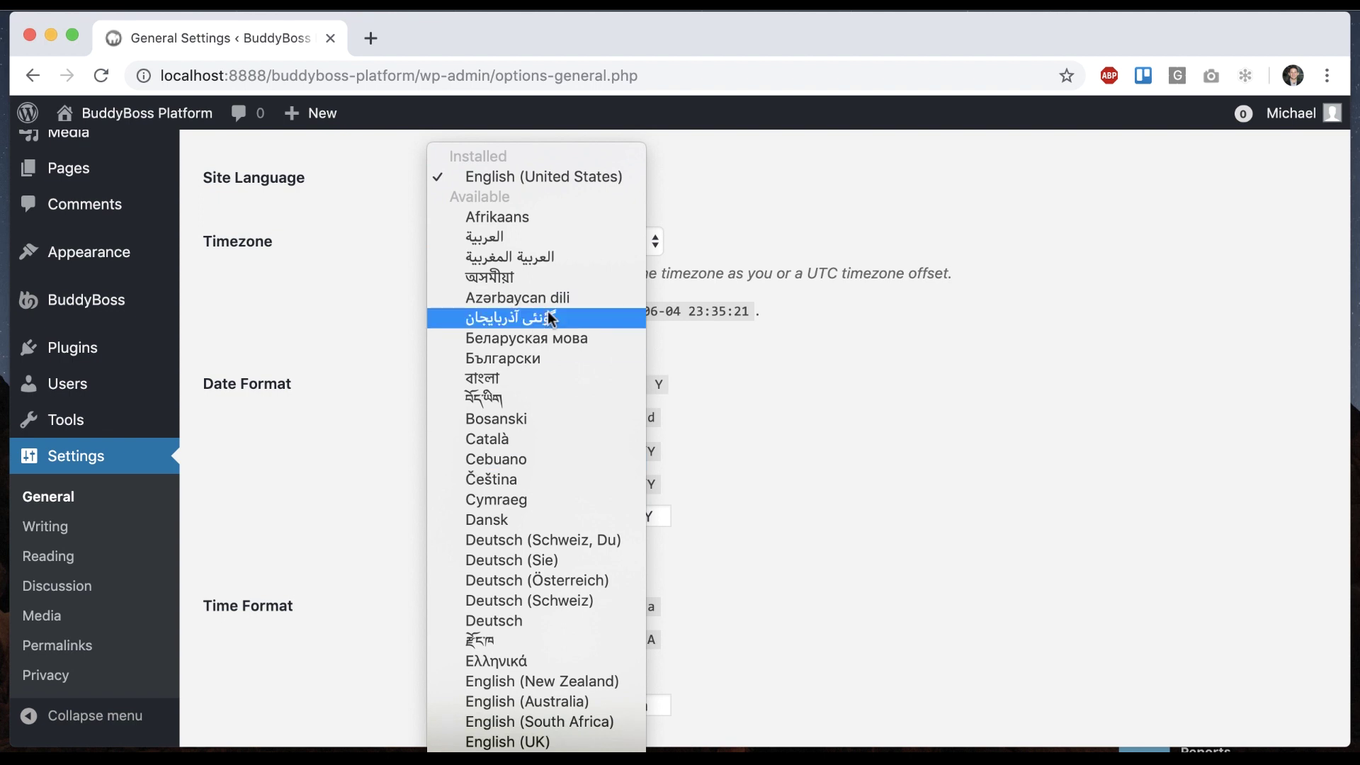
left_click(422, 212)
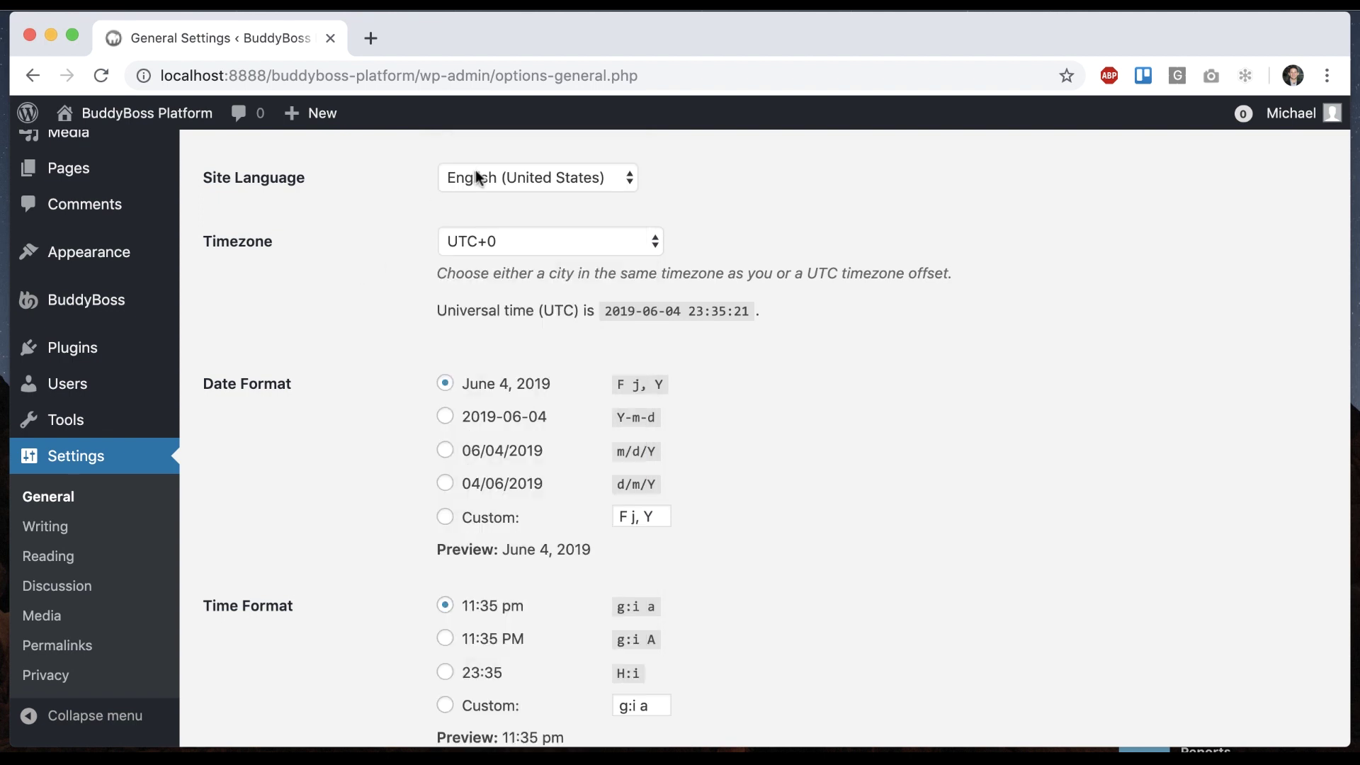
scroll(396, 255, "down", 3)
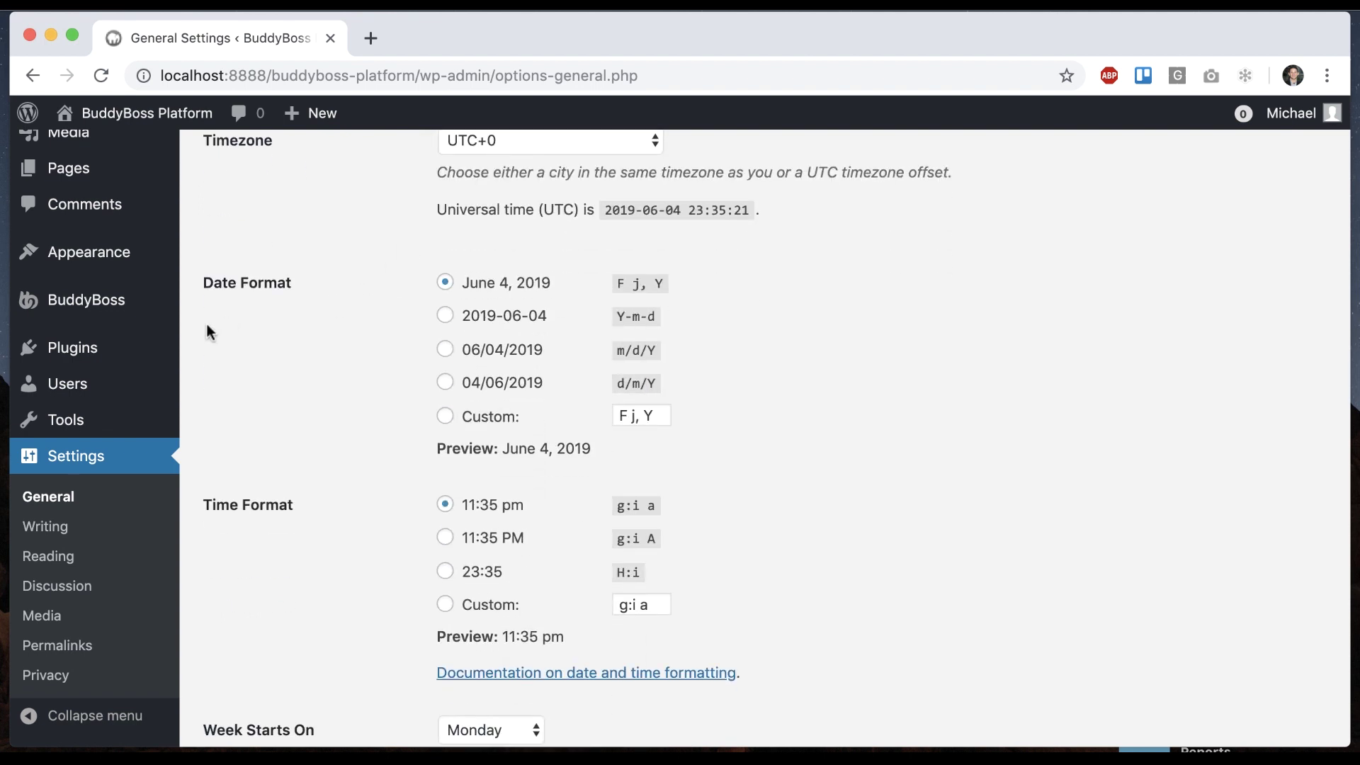
Search the plugin directory for 'loco translate', then install and activate it.
mouse_move(170, 344)
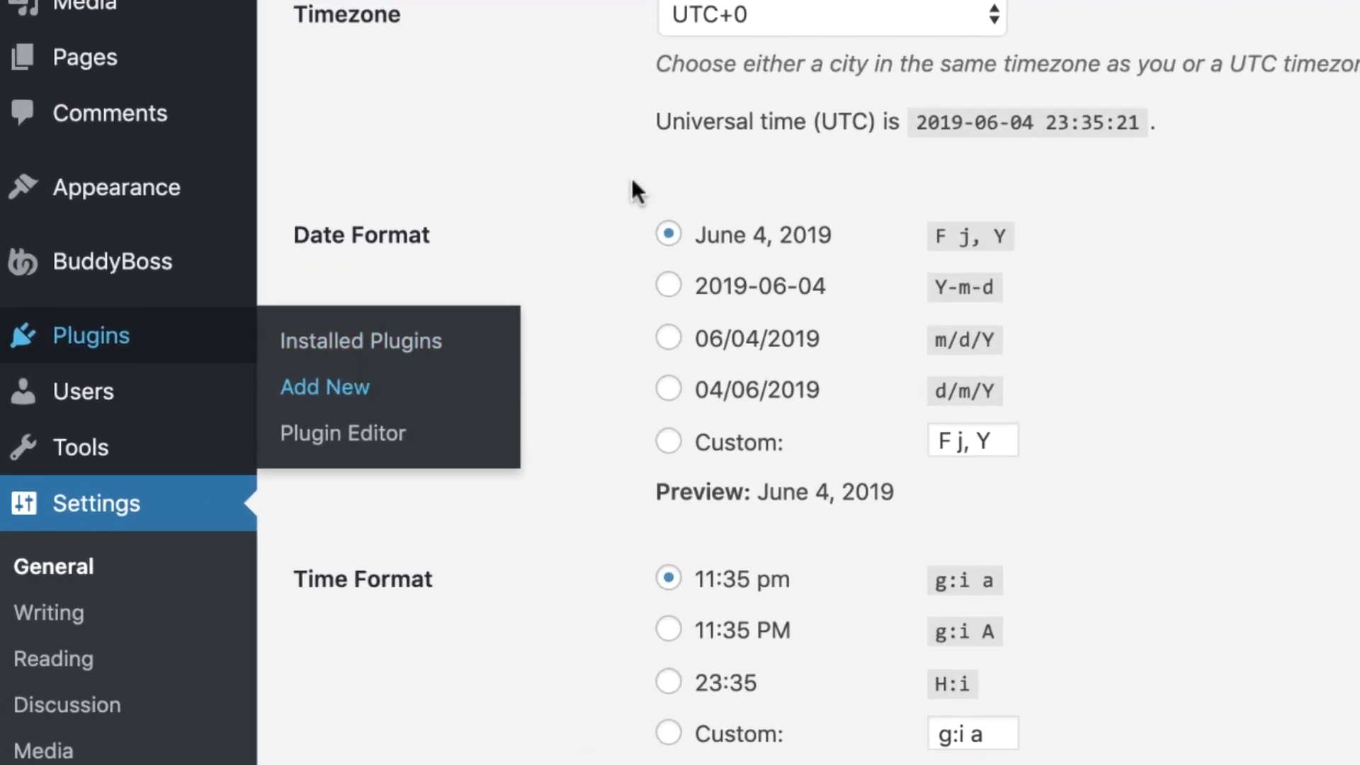
left_click(325, 386)
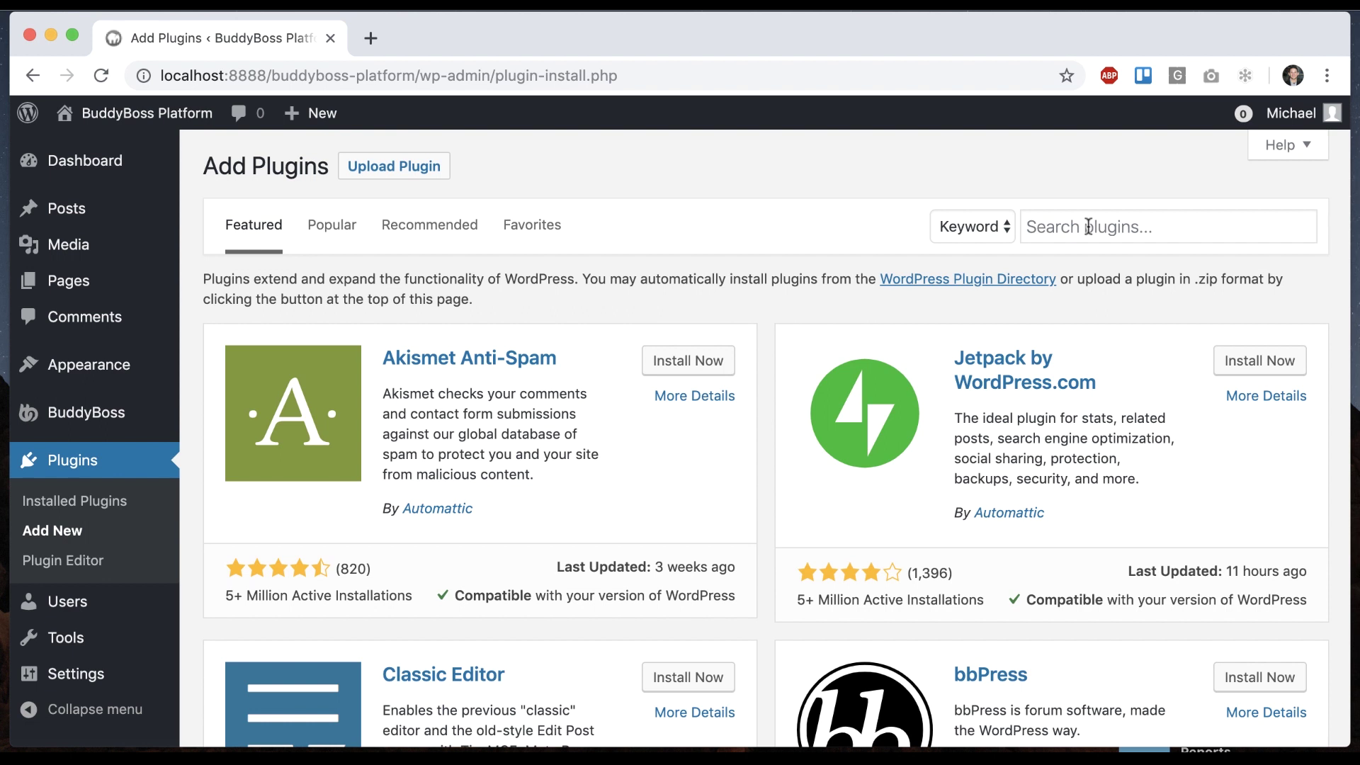
left_click(1088, 227)
type("loco translate")
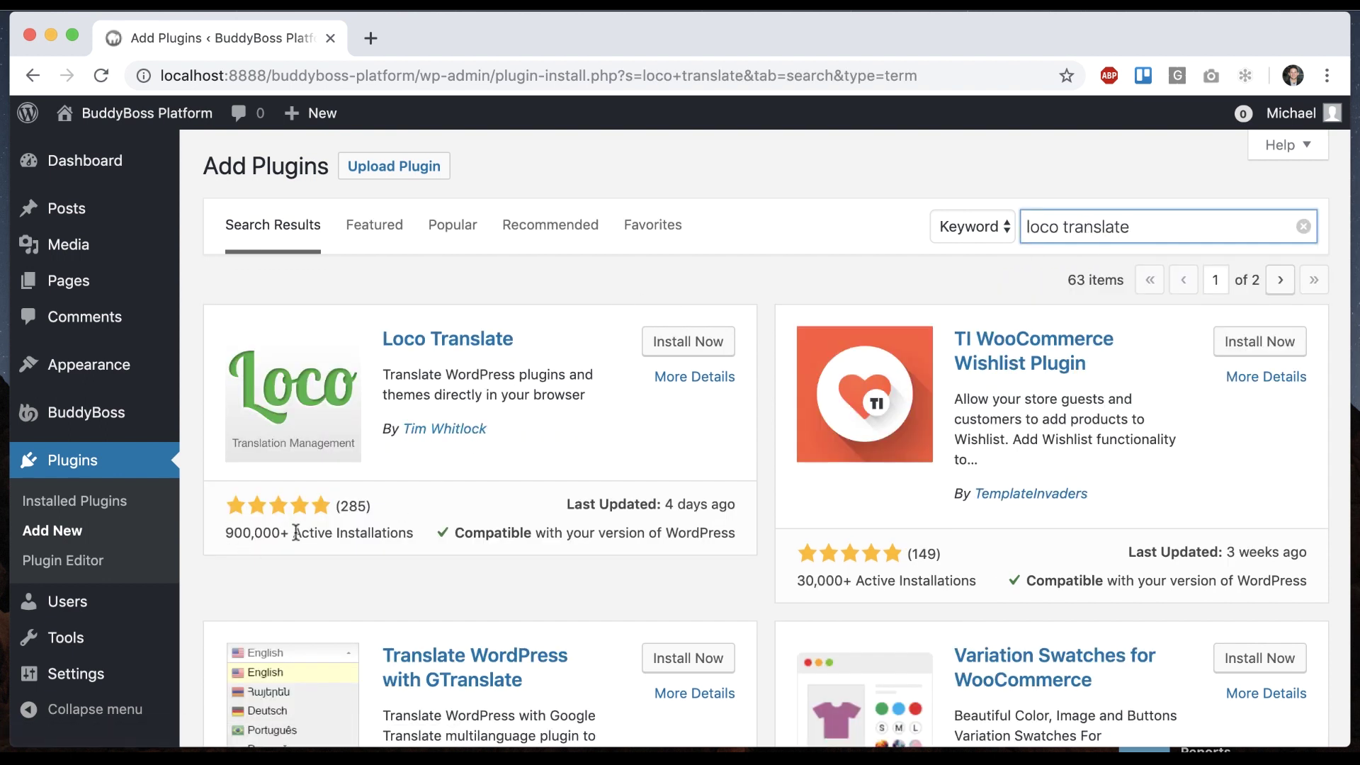
left_click(684, 341)
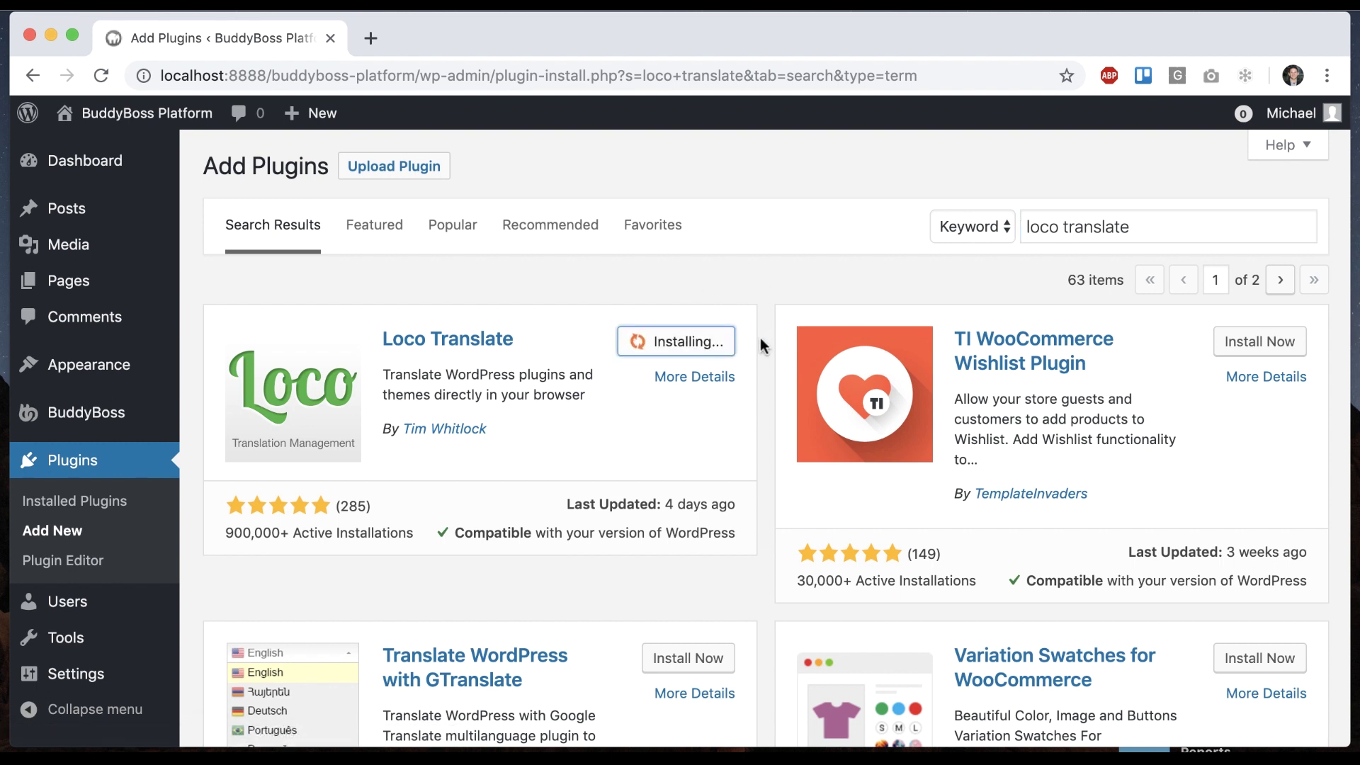
left_click(702, 341)
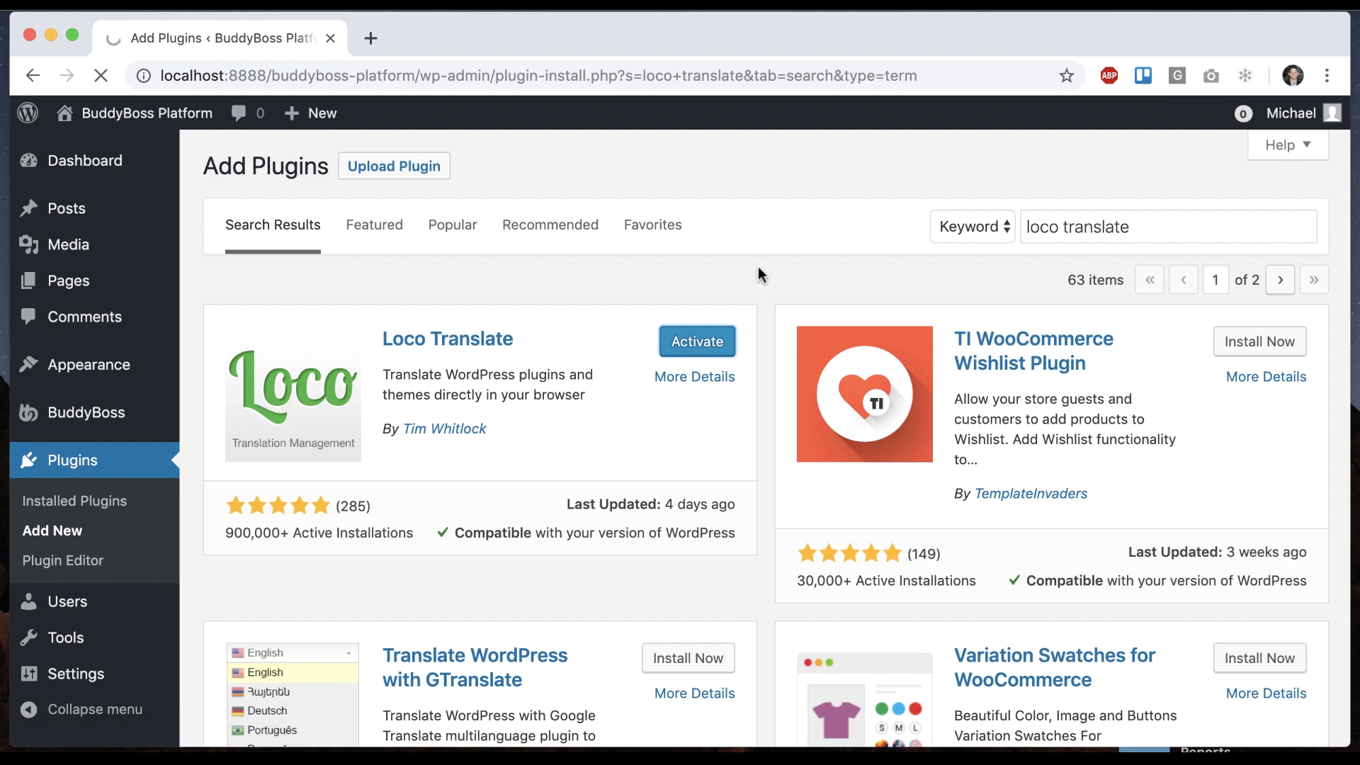
Open Loco Translate's list of translatable plugins.
scroll(466, 275, "down", 2)
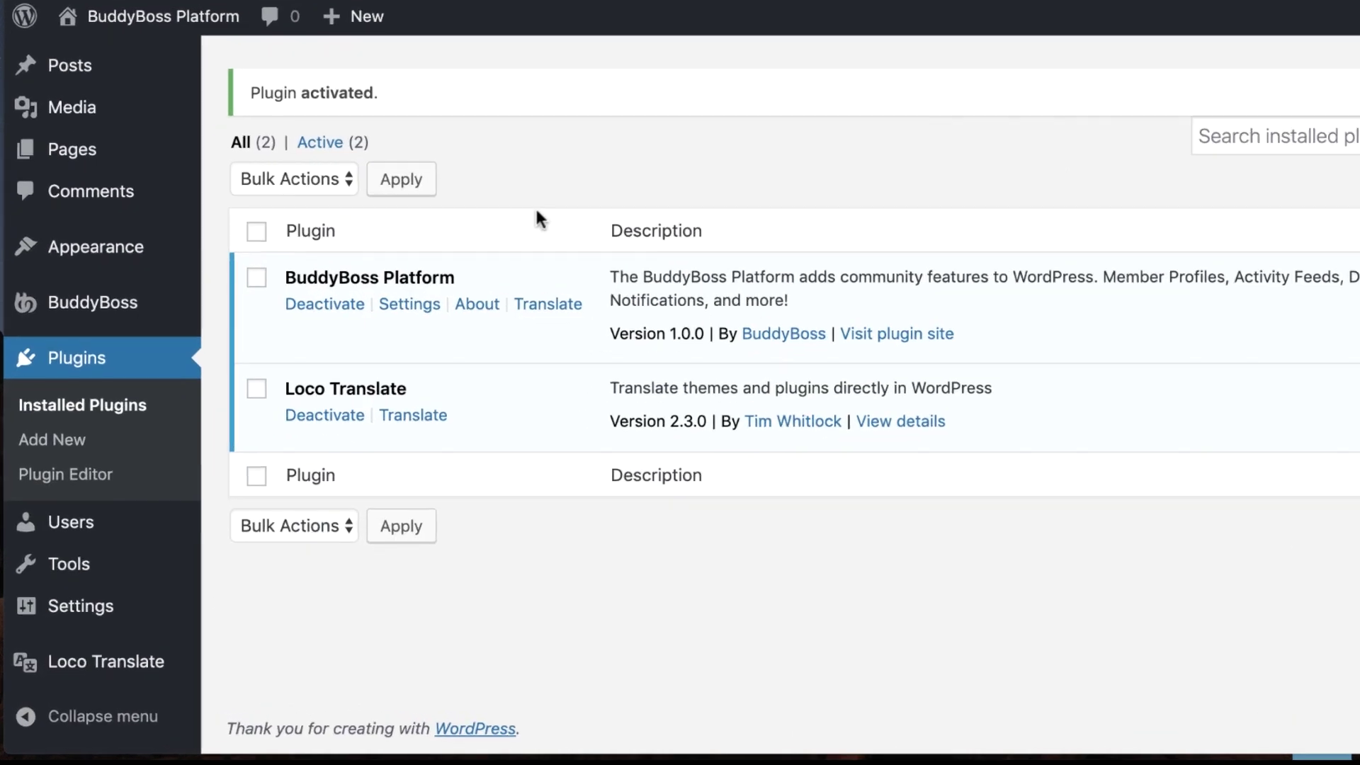
mouse_move(110, 666)
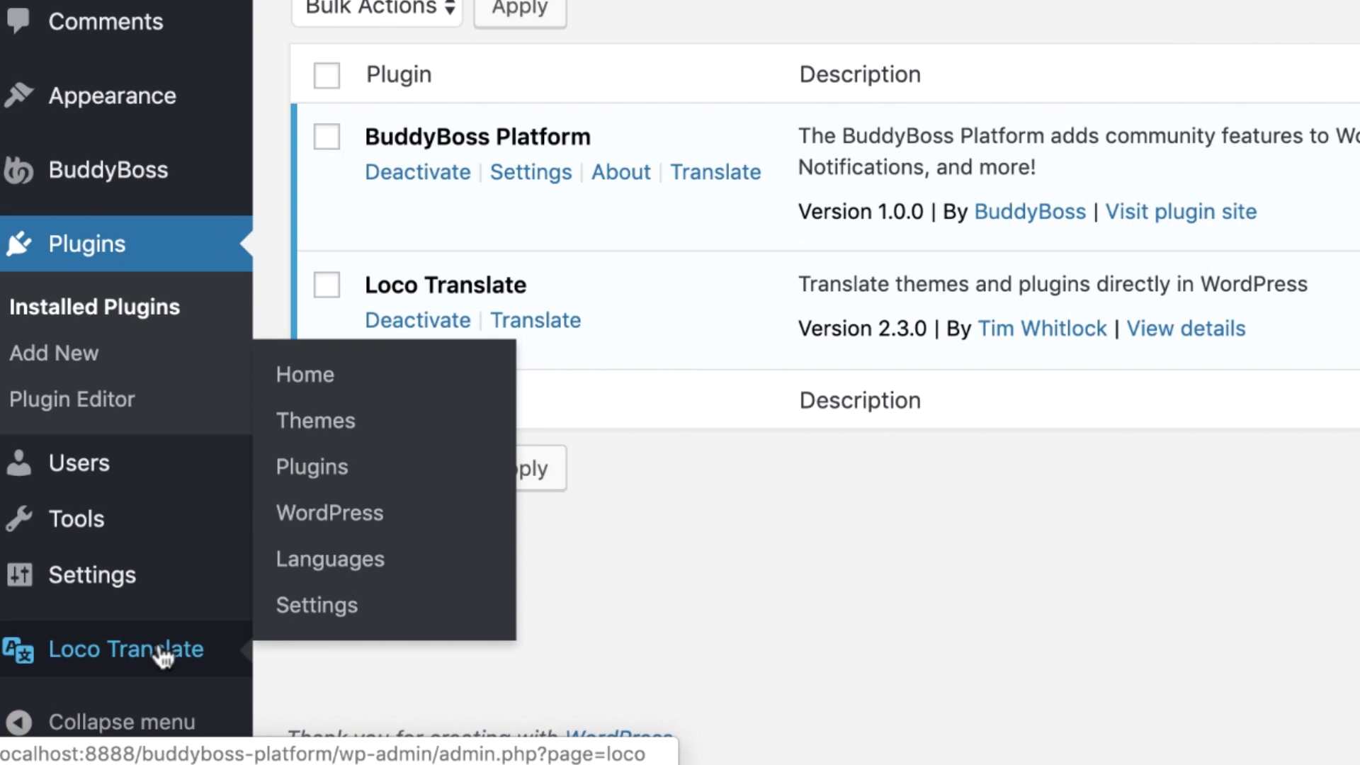
scroll(151, 652, "down", 2)
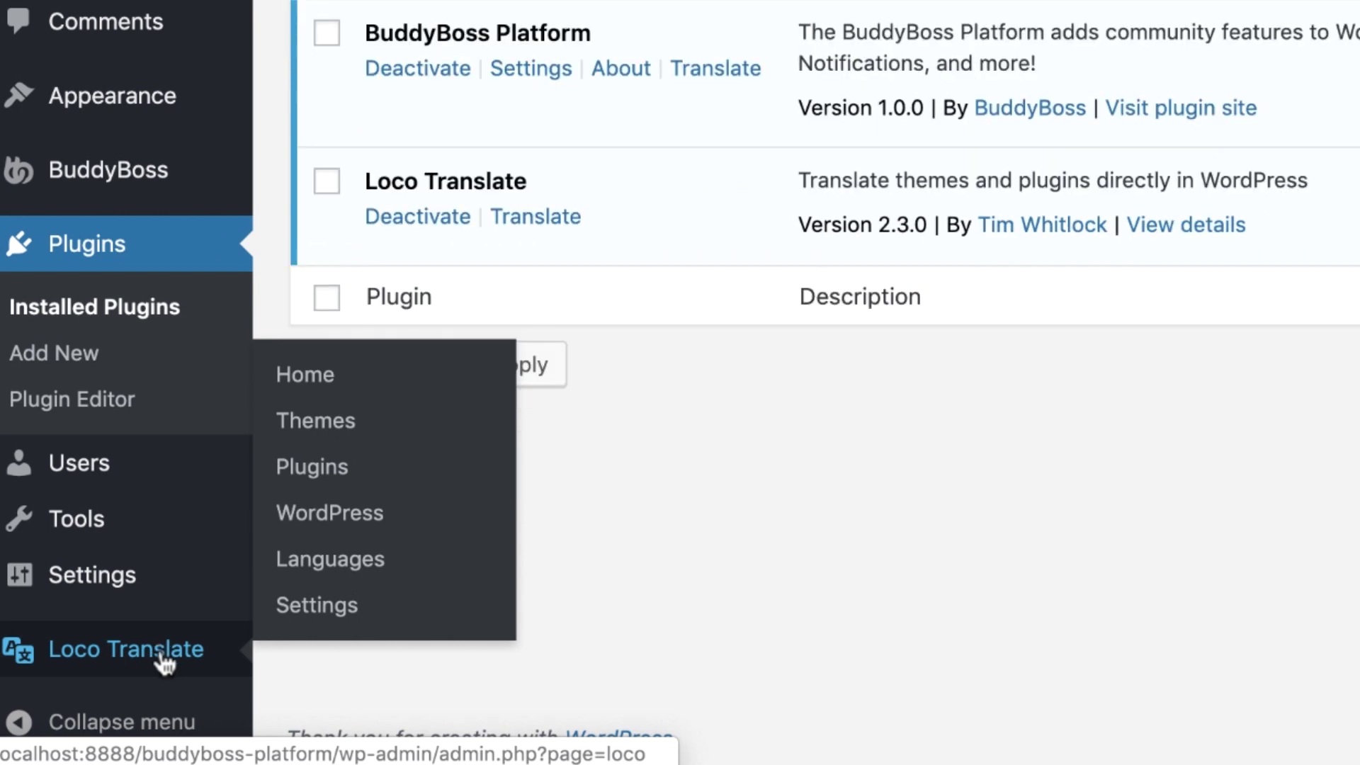
left_click(333, 473)
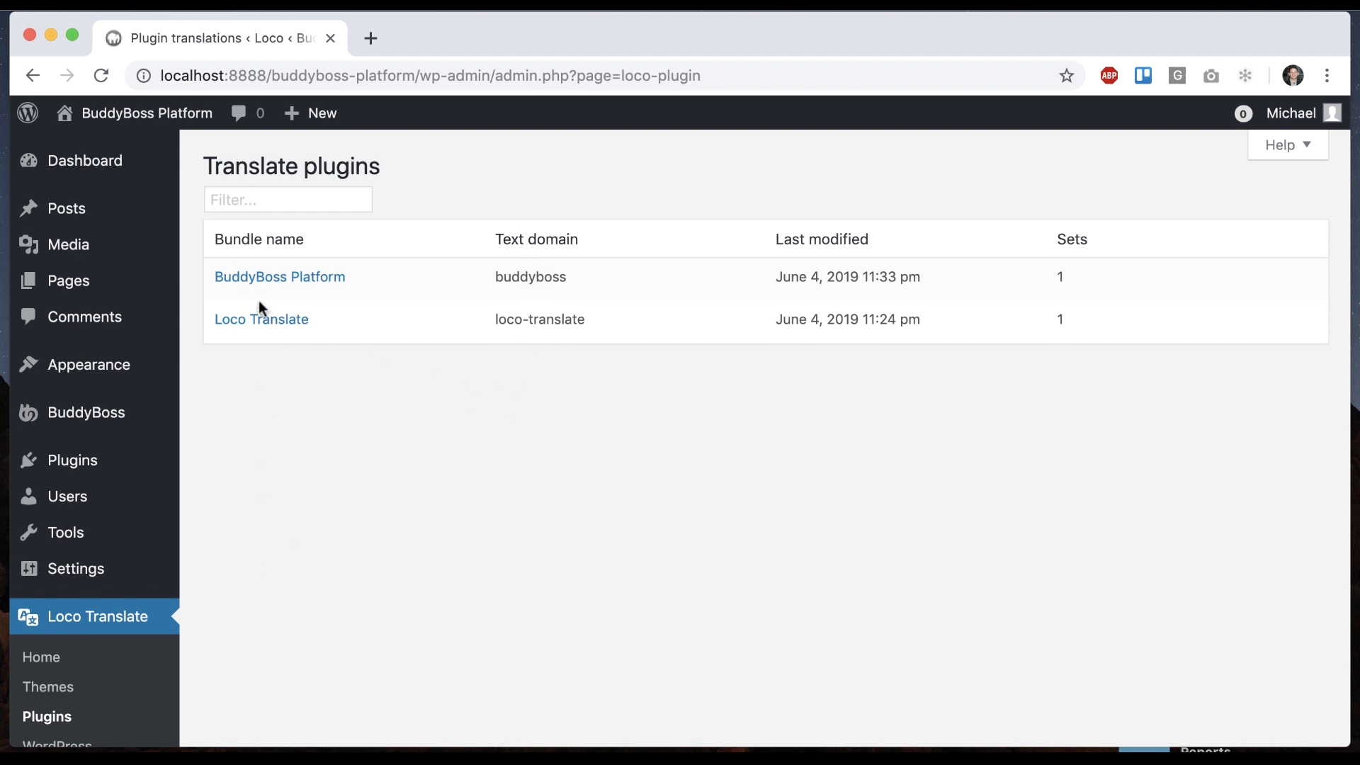
Start a new English (United States) BuddyBoss Platform translation stored in the System location.
left_click(260, 278)
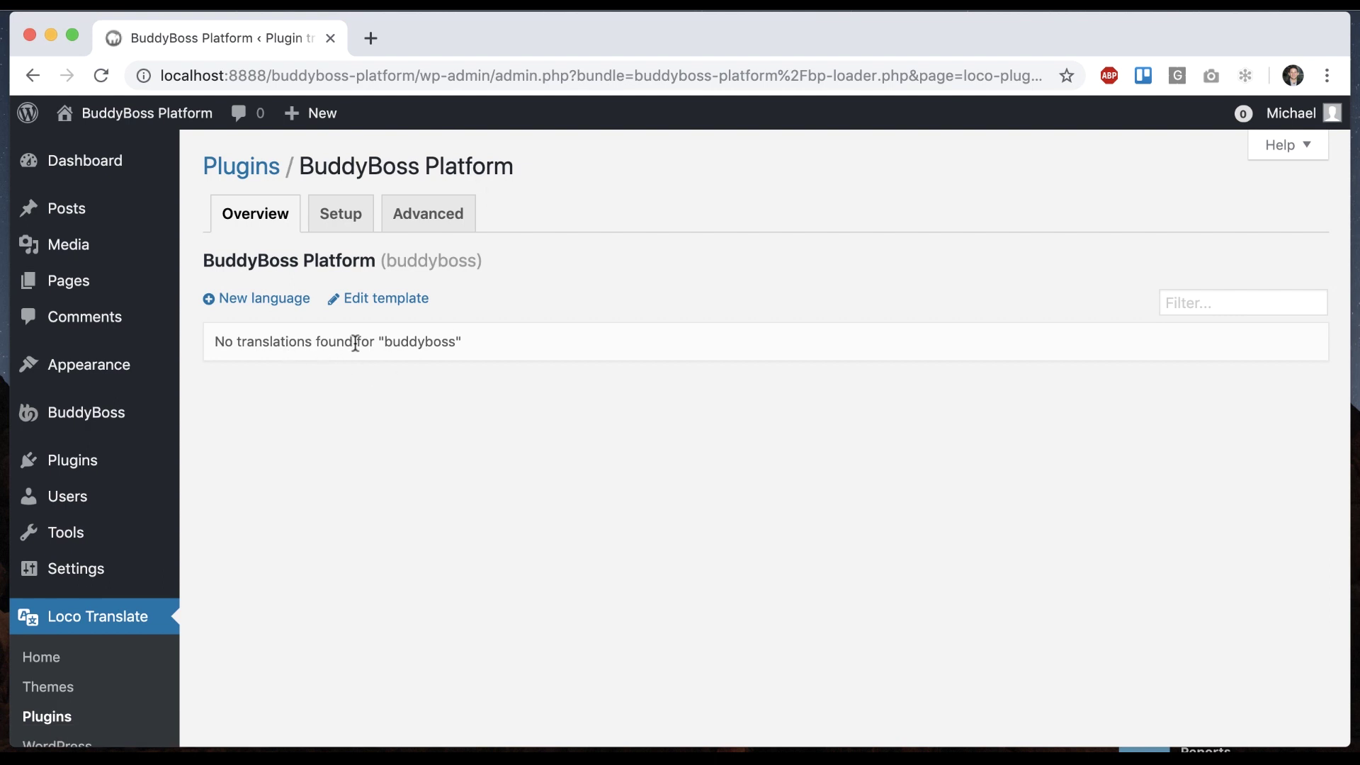
left_click(251, 311)
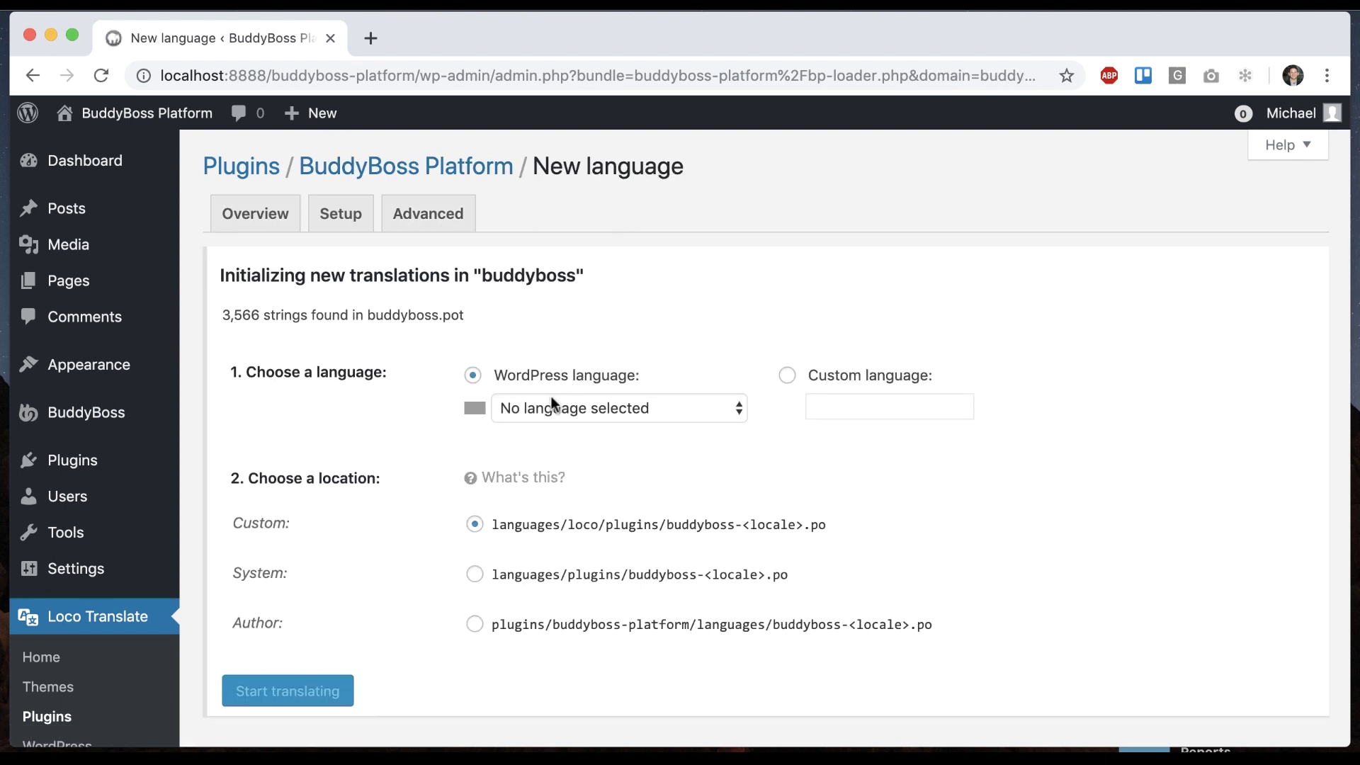
left_click(554, 406)
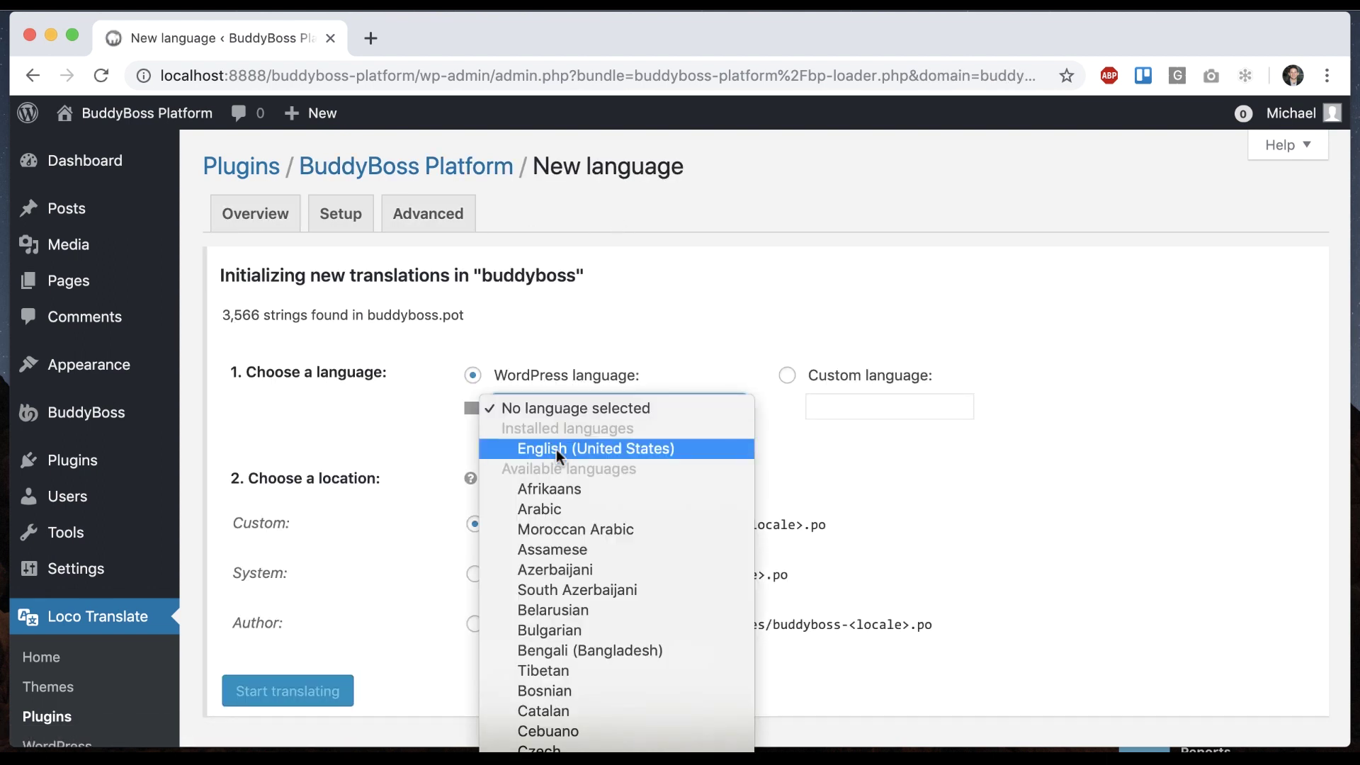
left_click(568, 449)
left_click(555, 406)
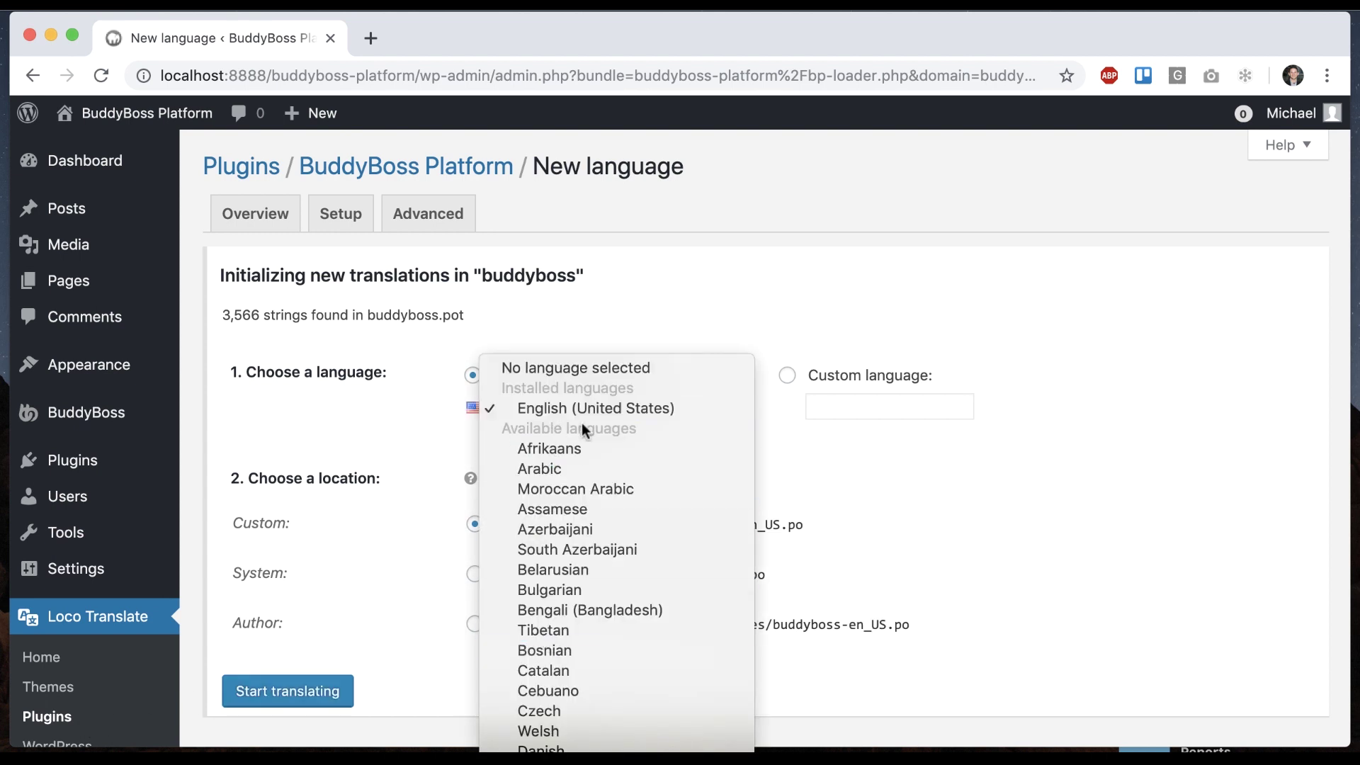
left_click(420, 425)
scroll(486, 494, "down", 2)
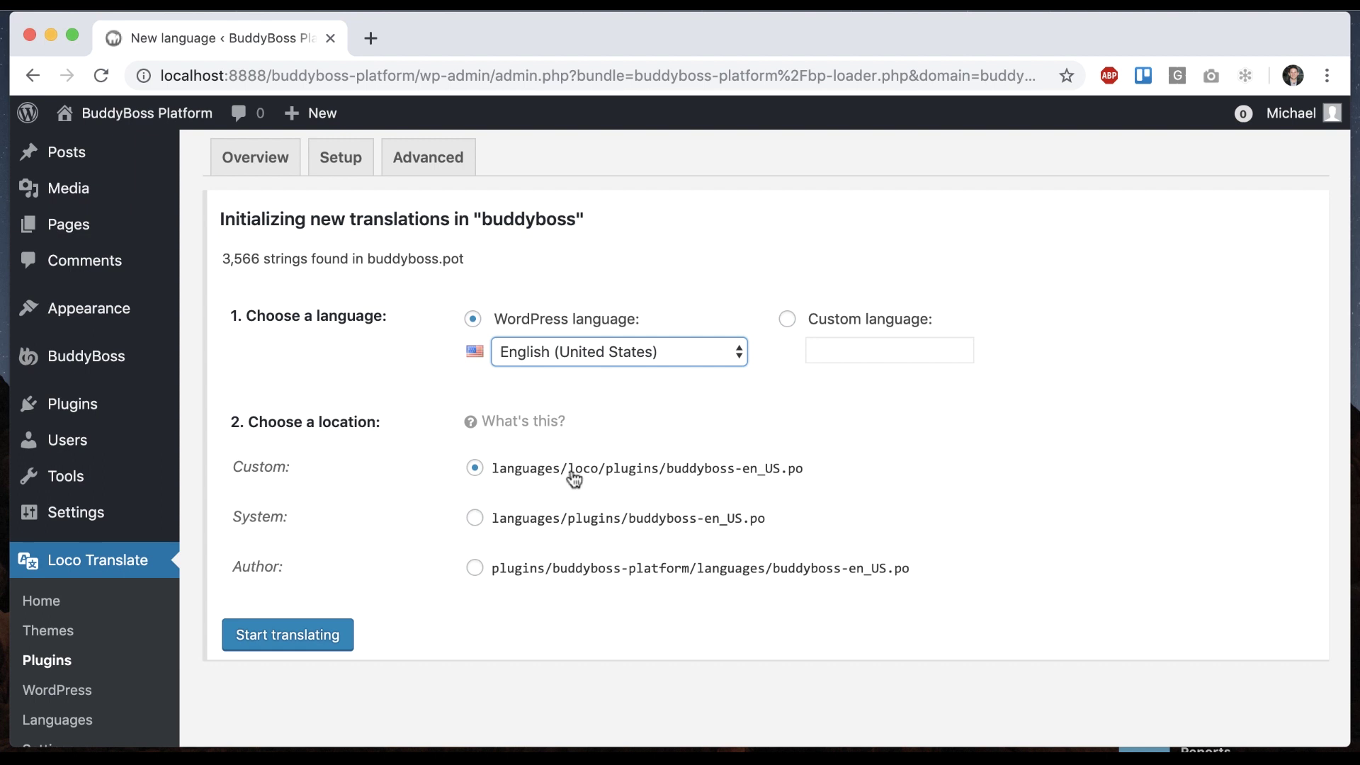
left_click(548, 525)
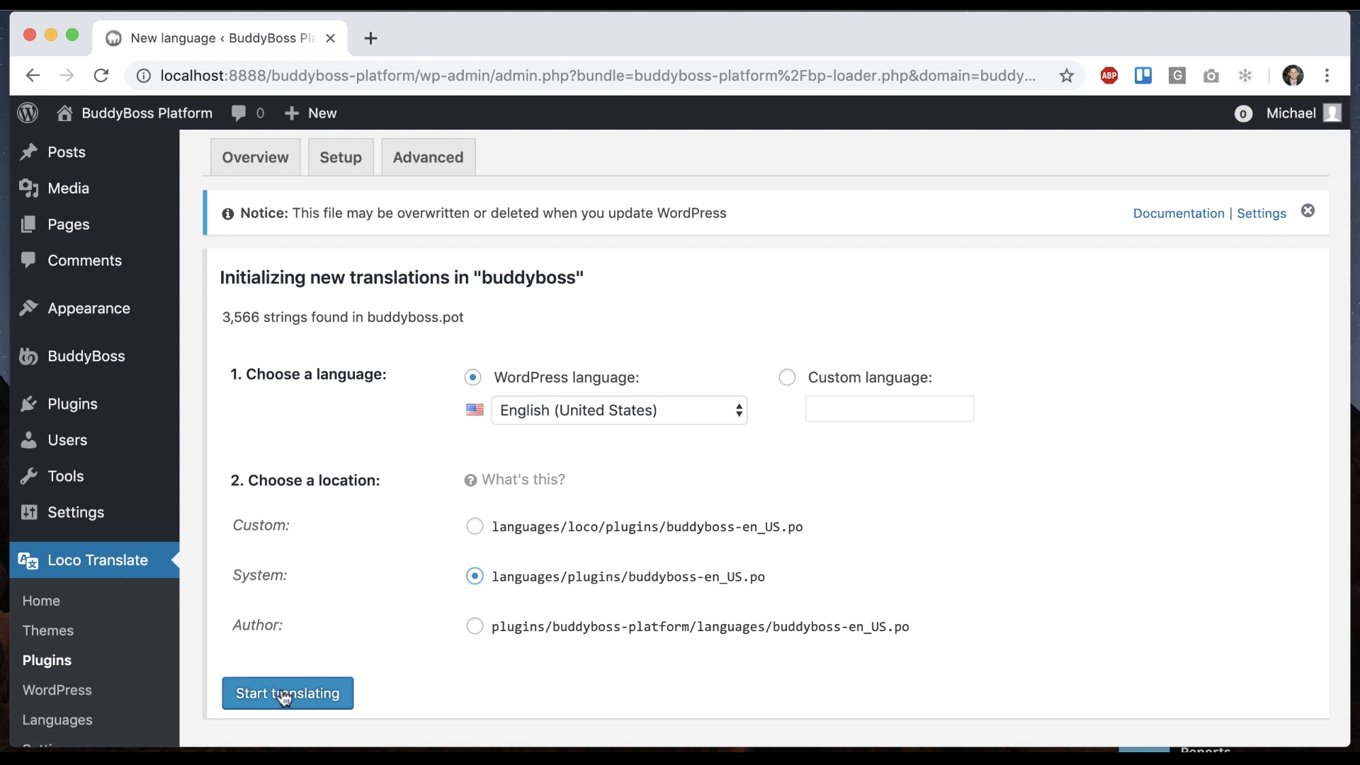
left_click(303, 694)
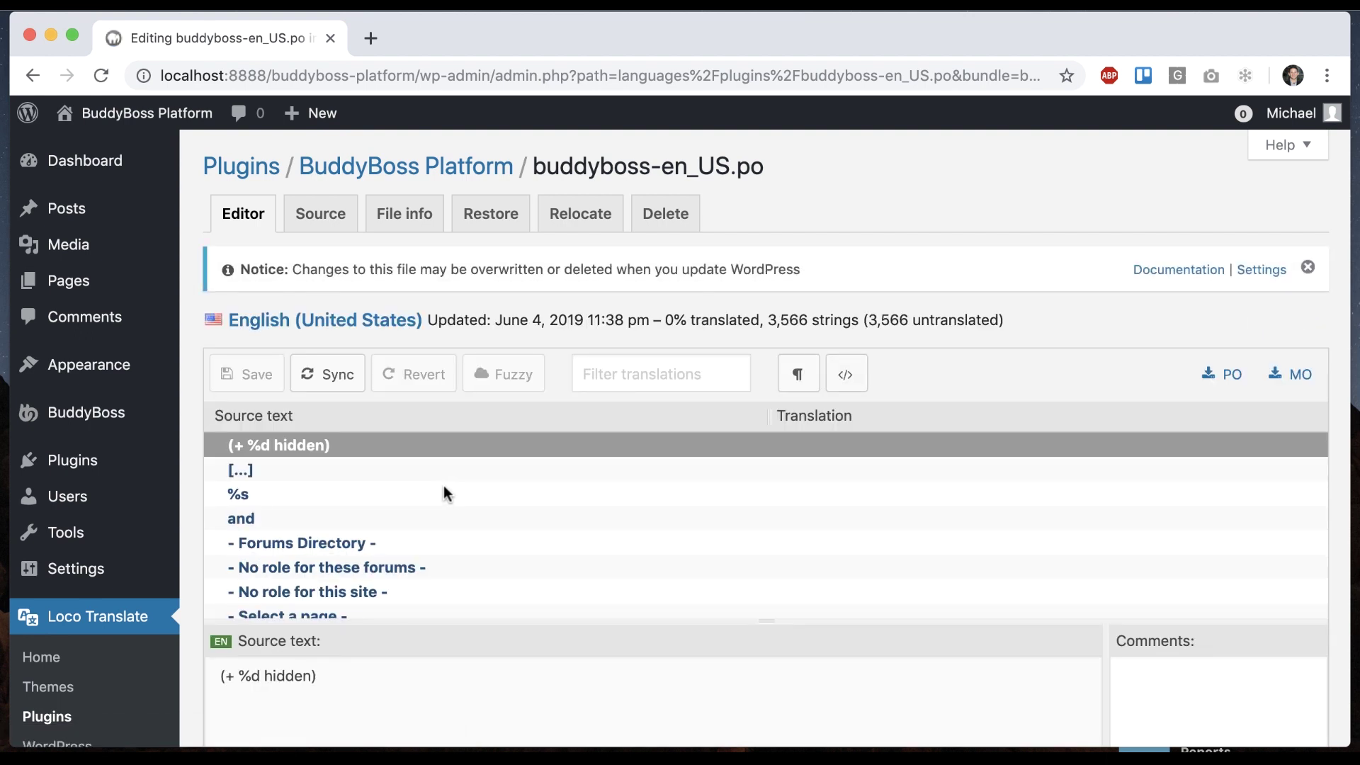
Filter the BuddyBoss translation strings for 'Components'.
scroll(495, 284, "down", 5)
scroll(320, 284, "down", 10)
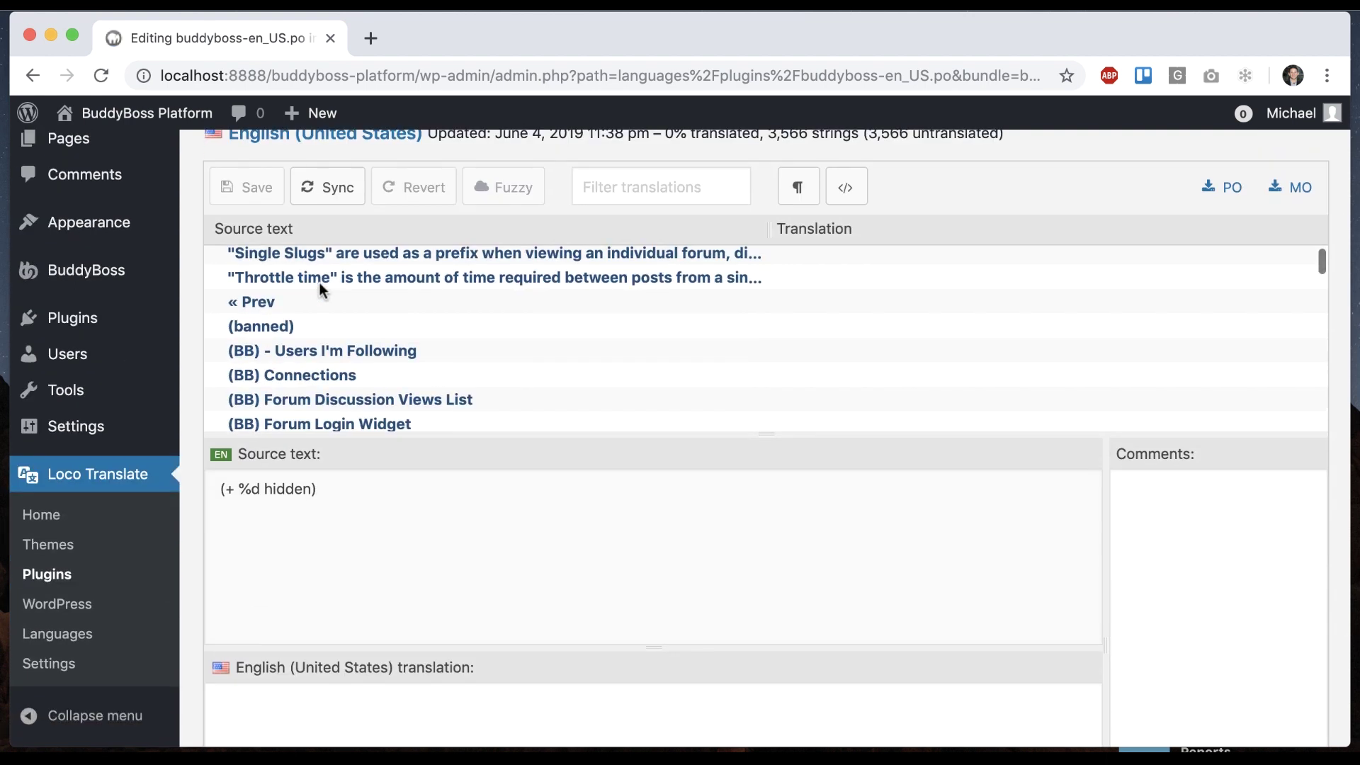
left_click_drag(1319, 274, 1354, 137)
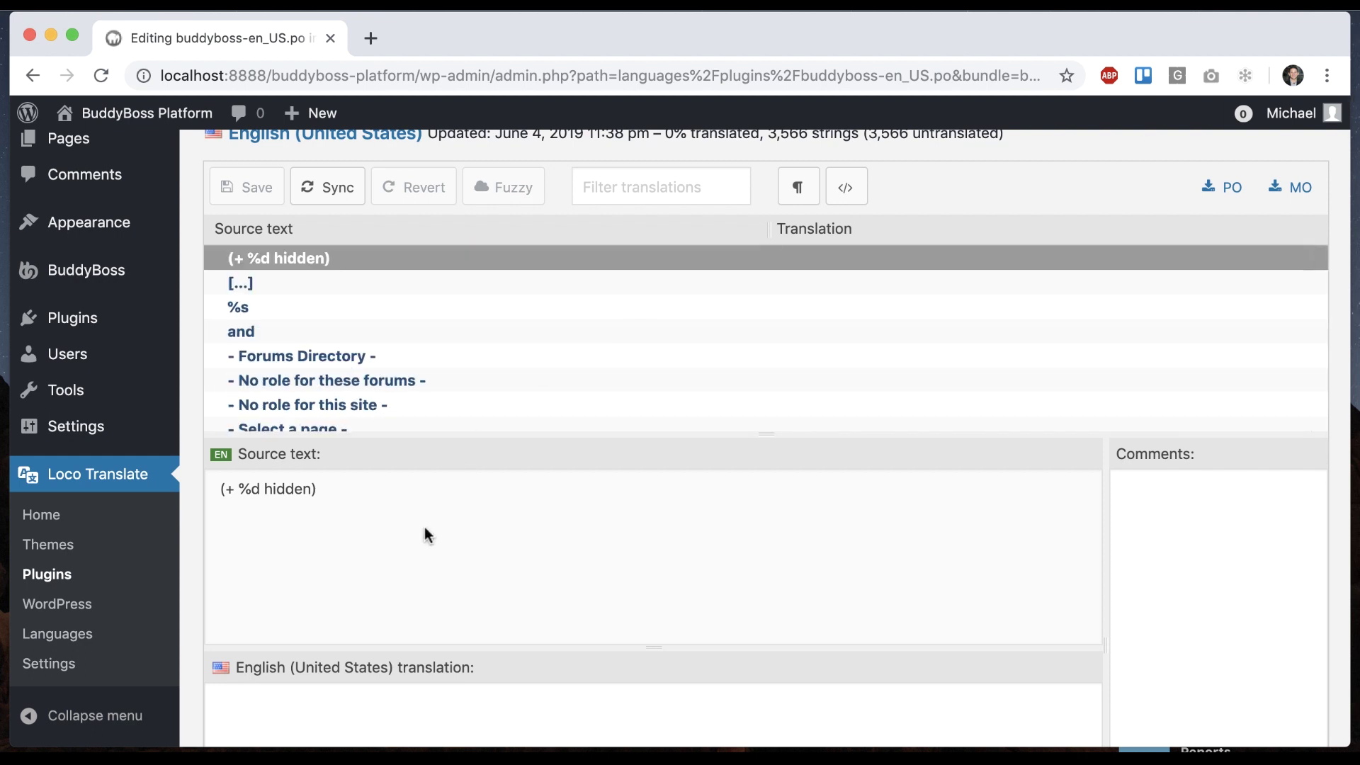
scroll(423, 526, "up", 2)
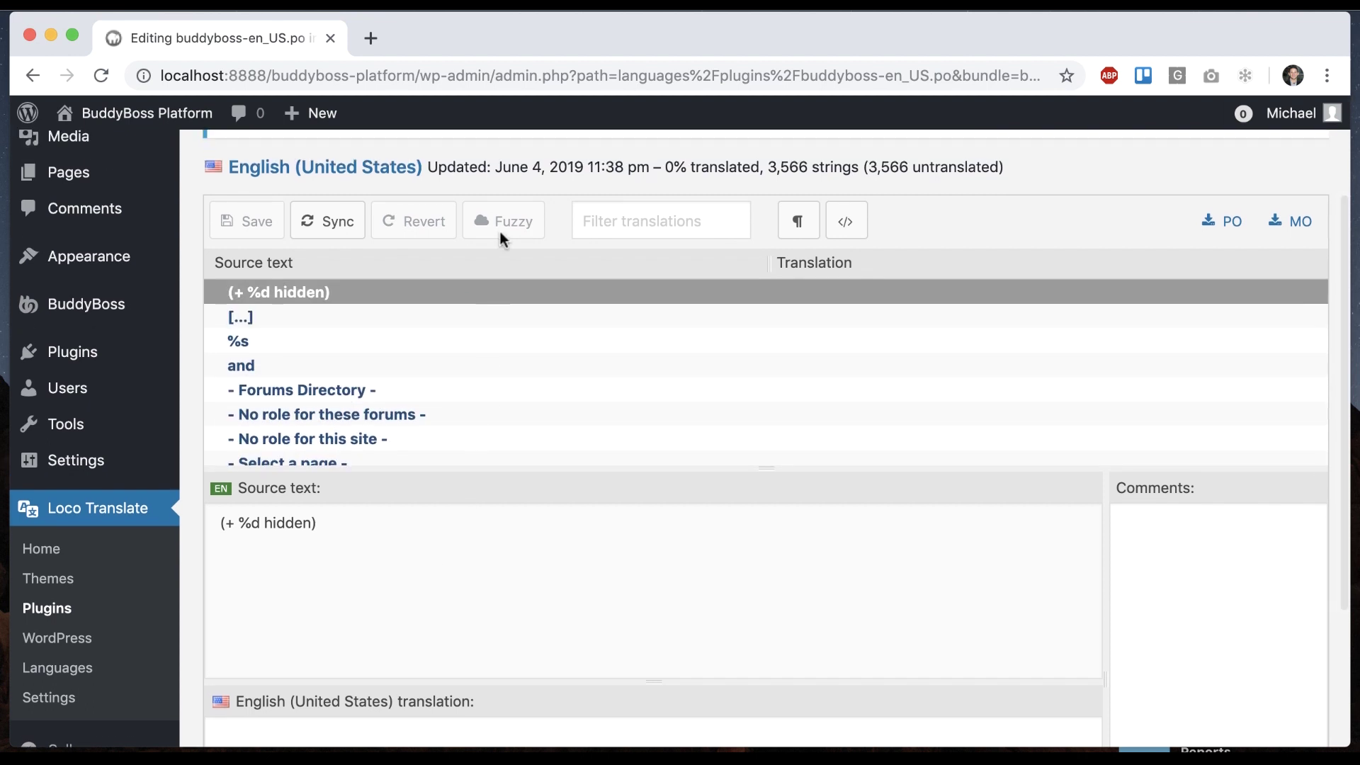
mouse_move(105, 321)
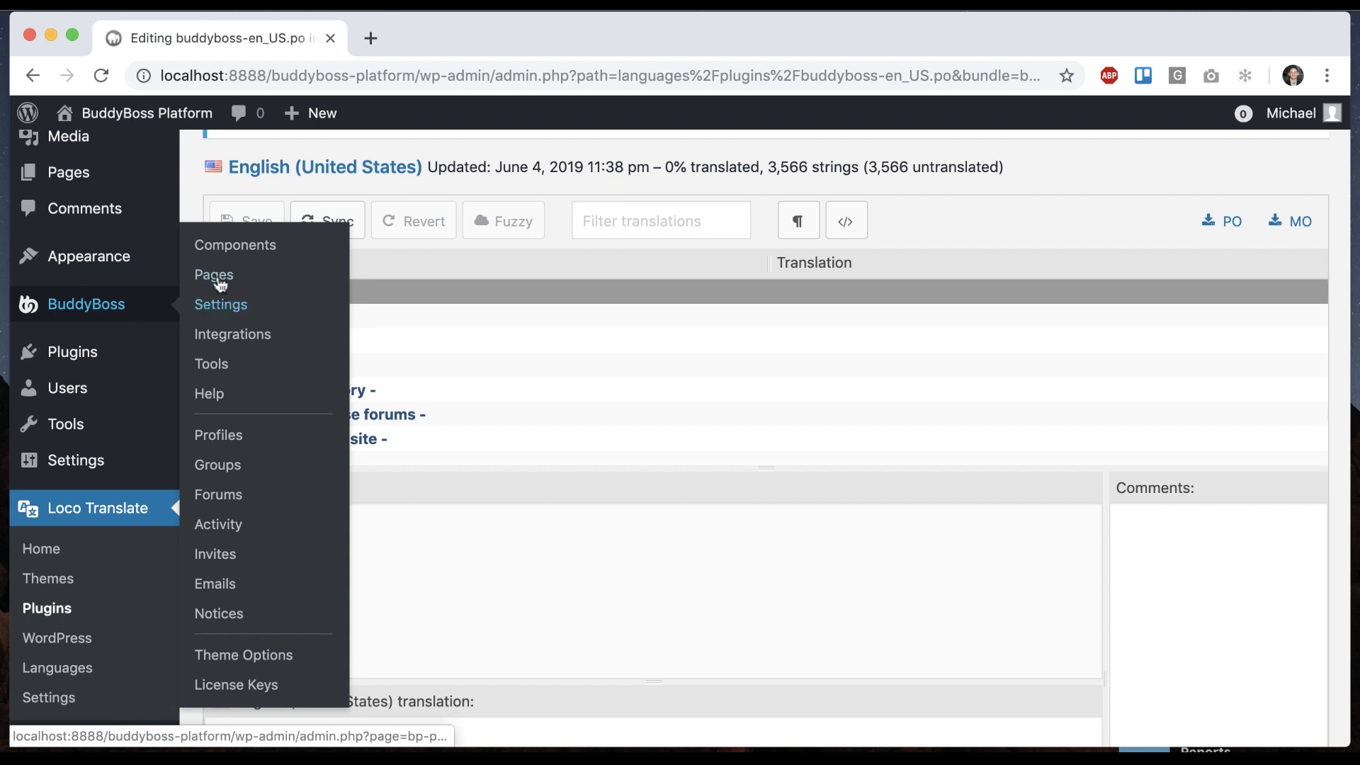
left_click(630, 213)
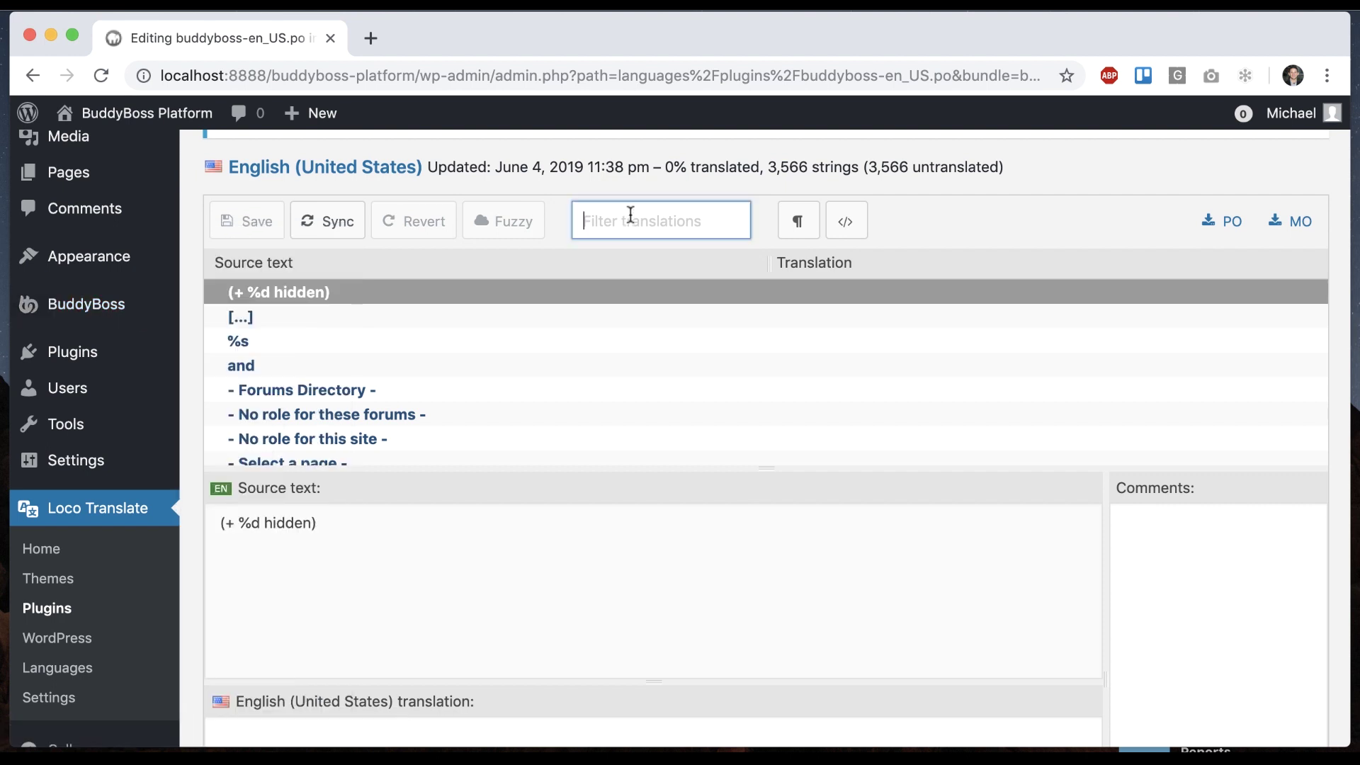
type("Components")
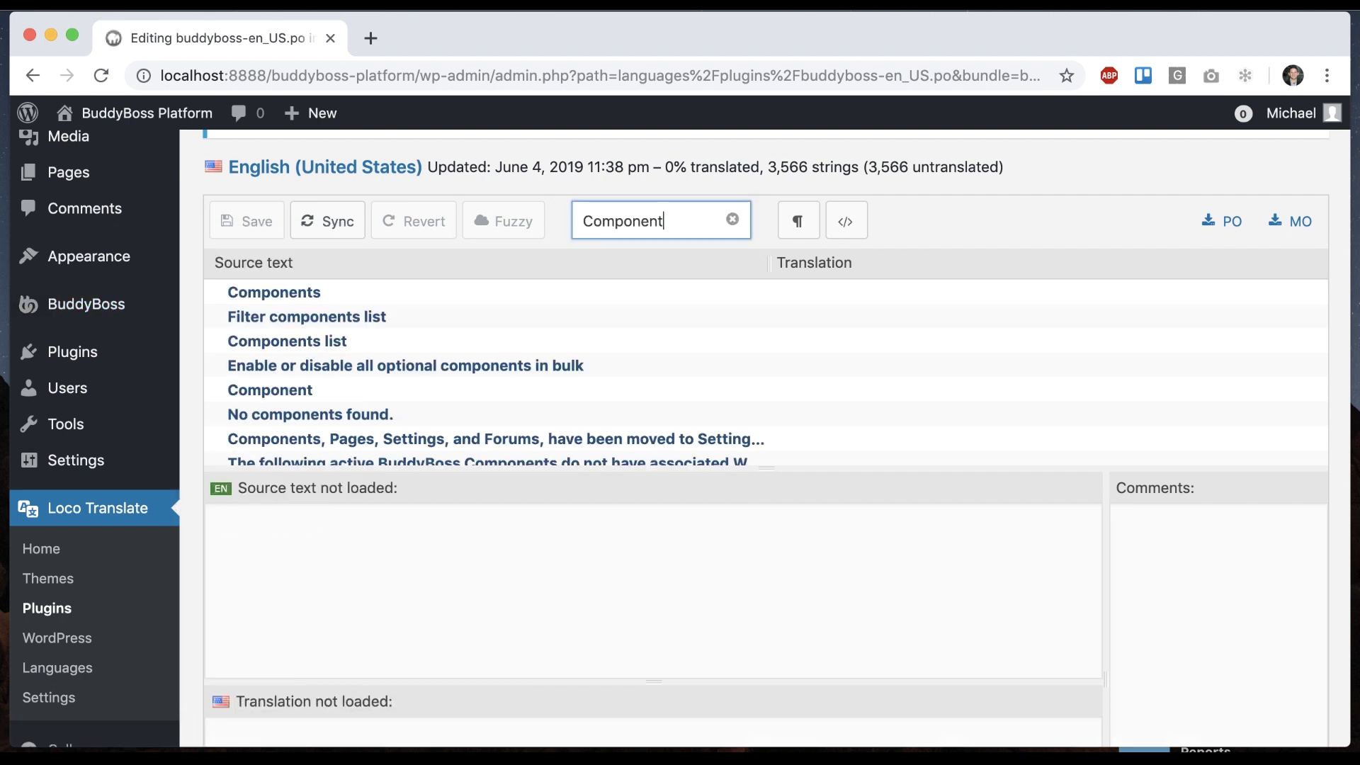
Translate 'Components' as 'ComponentsSSS', save, and view the BuddyBoss Components page.
left_click(319, 303)
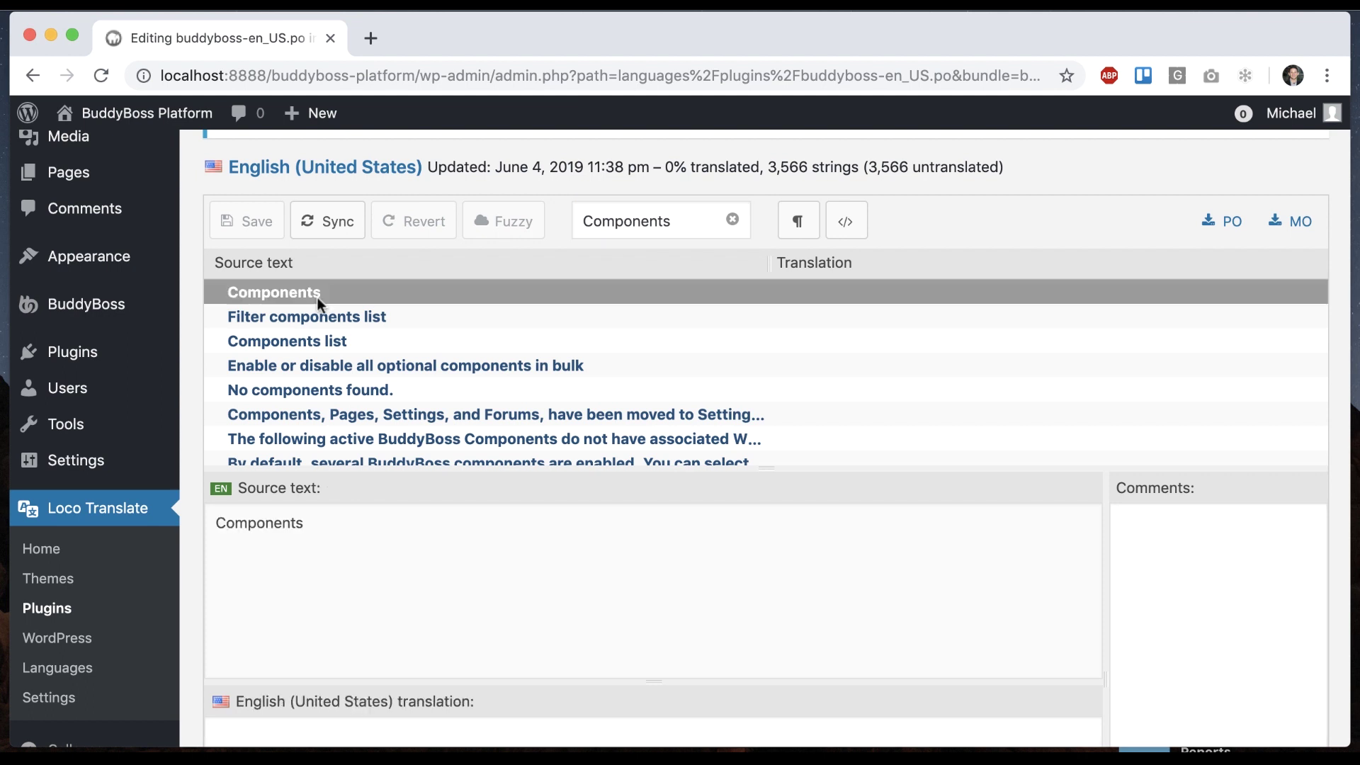
scroll(253, 513, "down", 3)
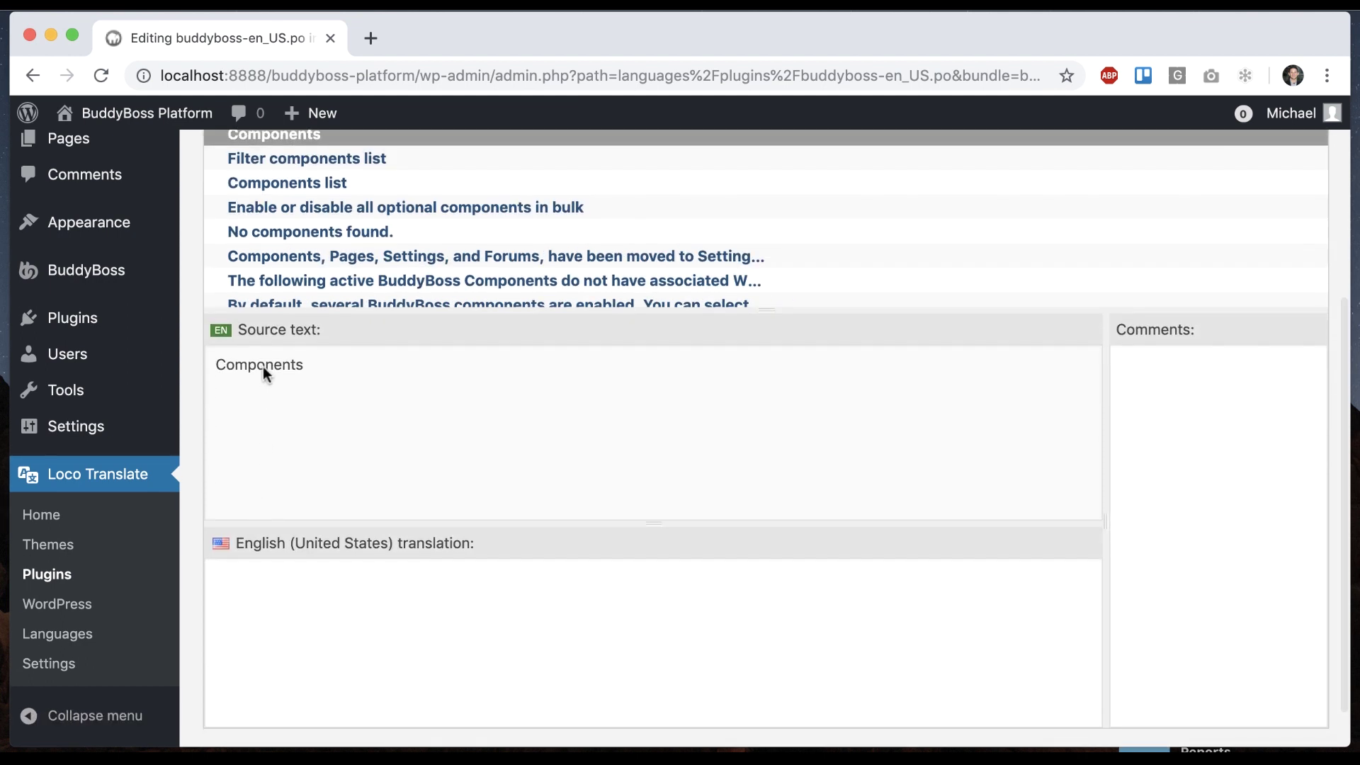
left_click(269, 573)
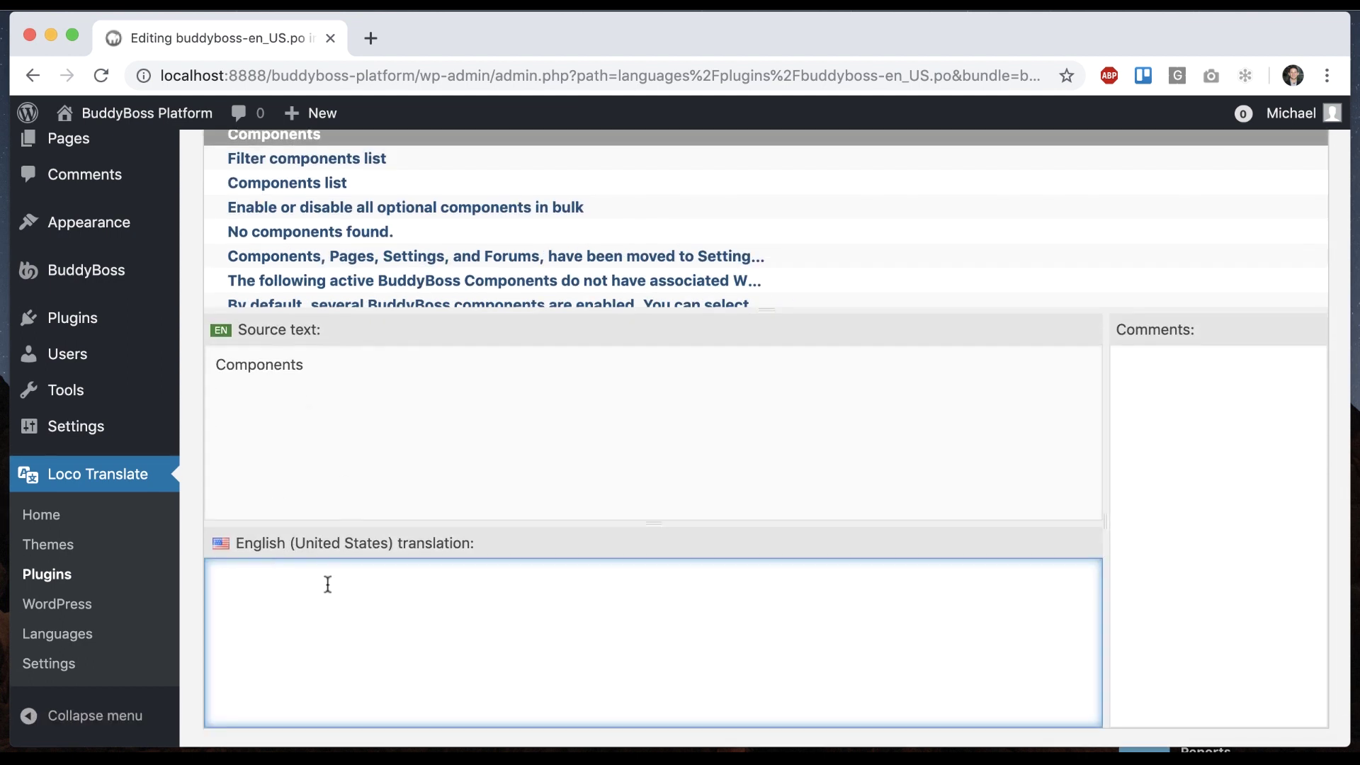
type("Com")
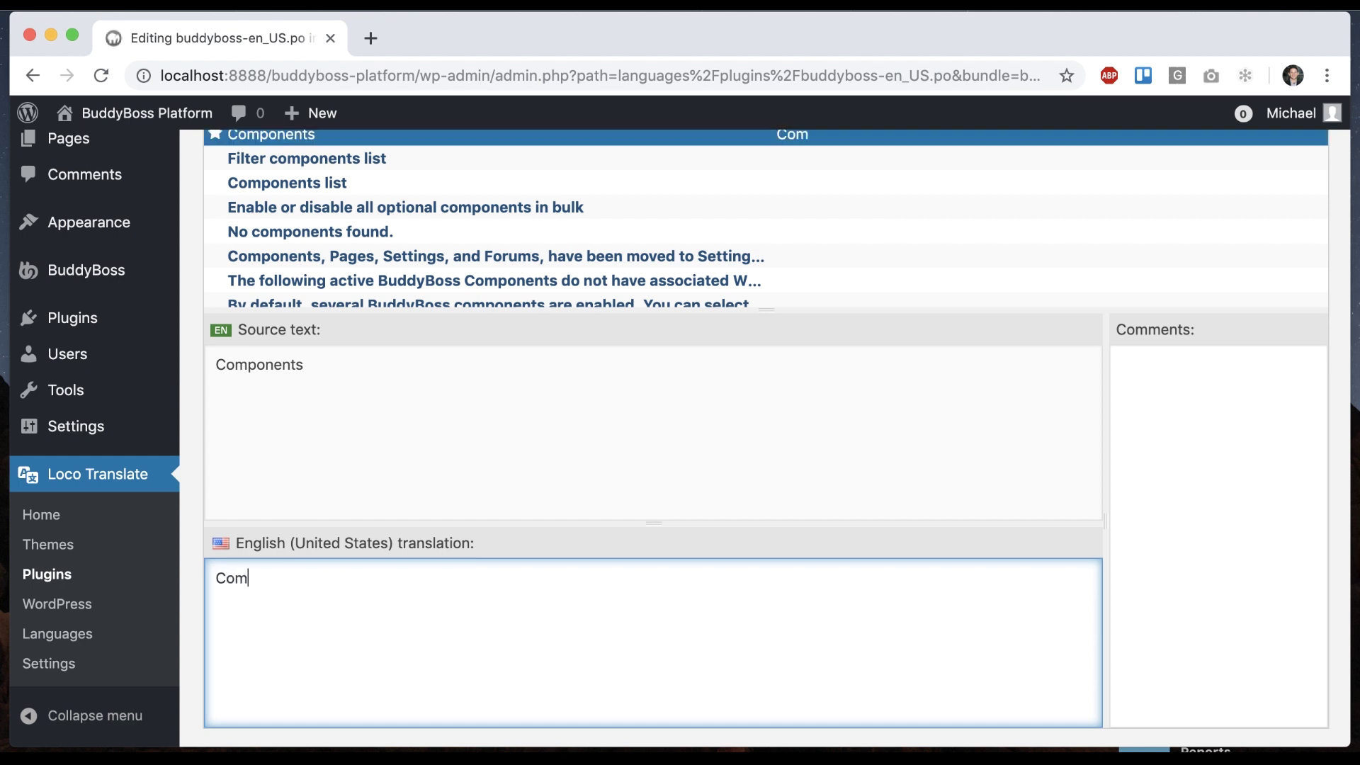
type("ponents")
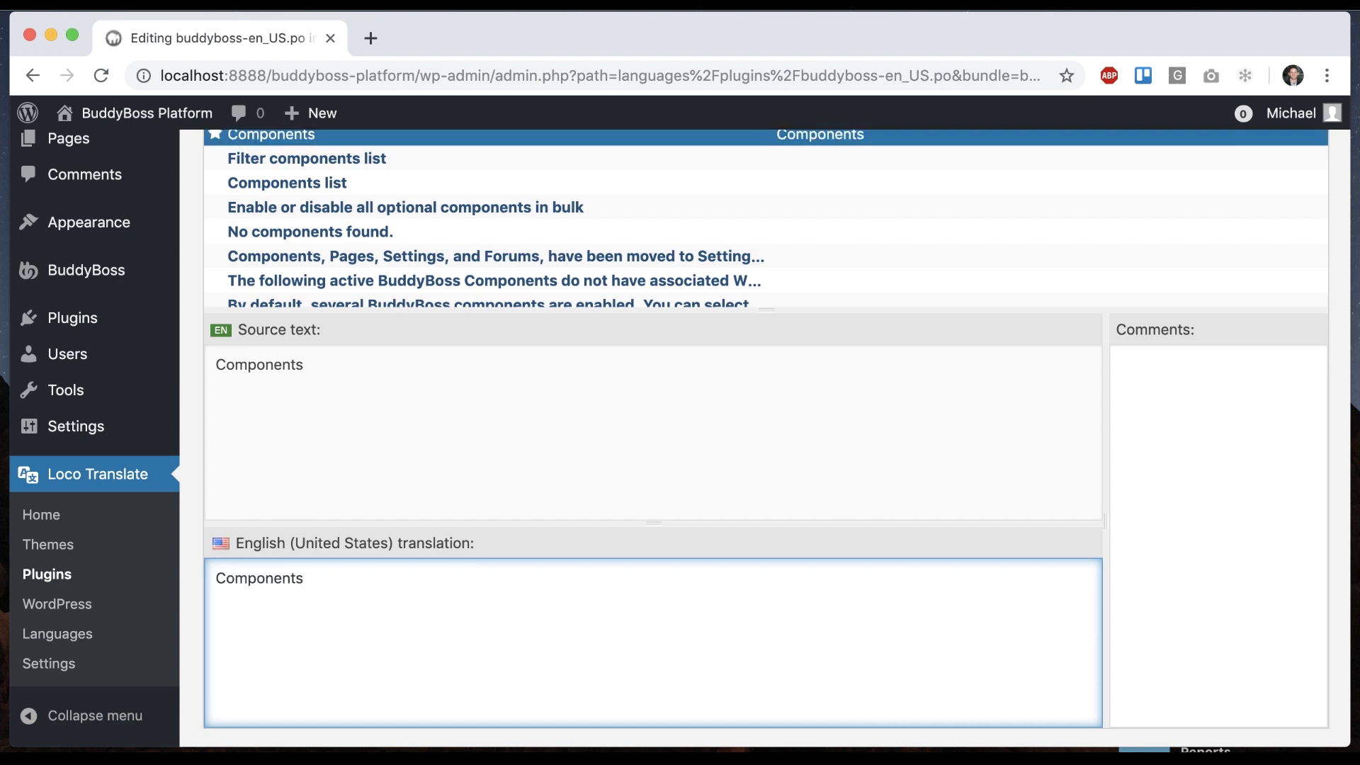
type("SSS")
scroll(319, 610, "down", 1)
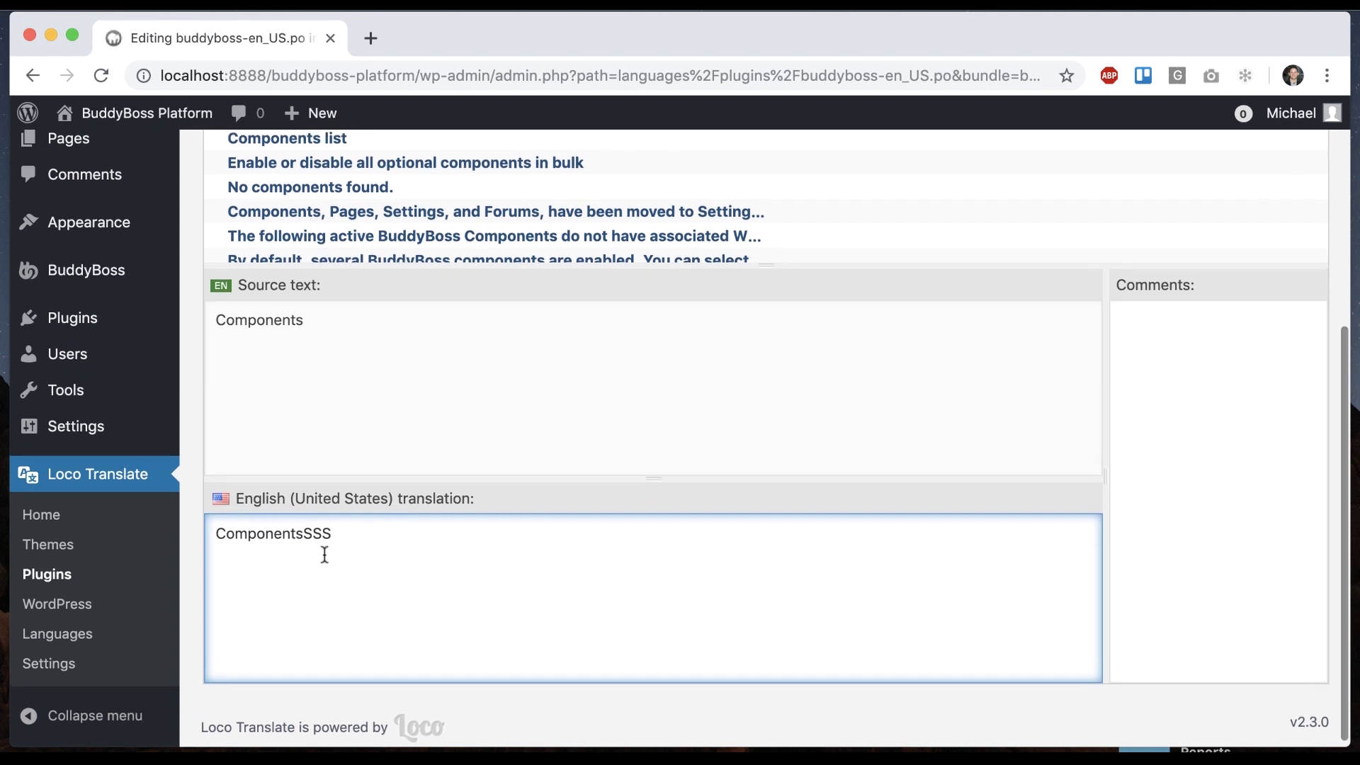
scroll(324, 555, "up", 5)
left_click(249, 299)
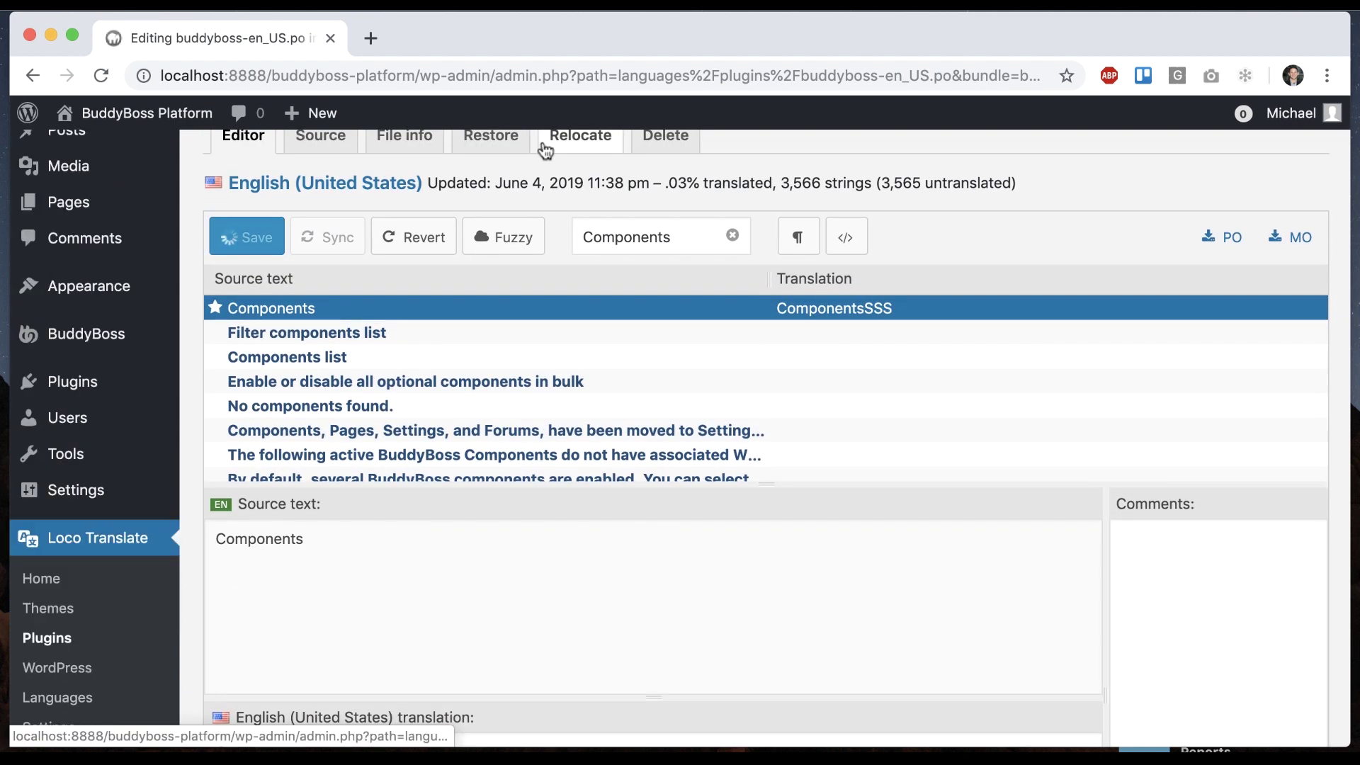
mouse_move(117, 331)
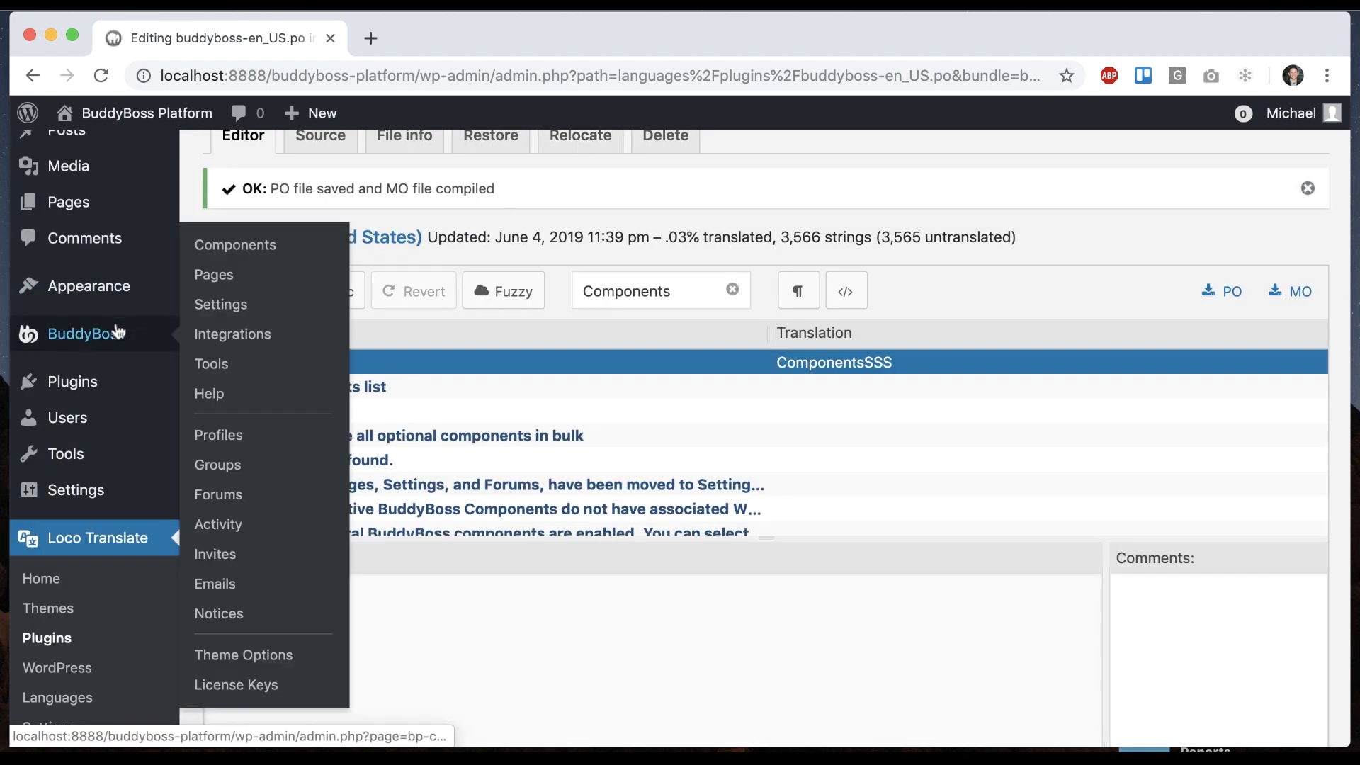
left_click(103, 331)
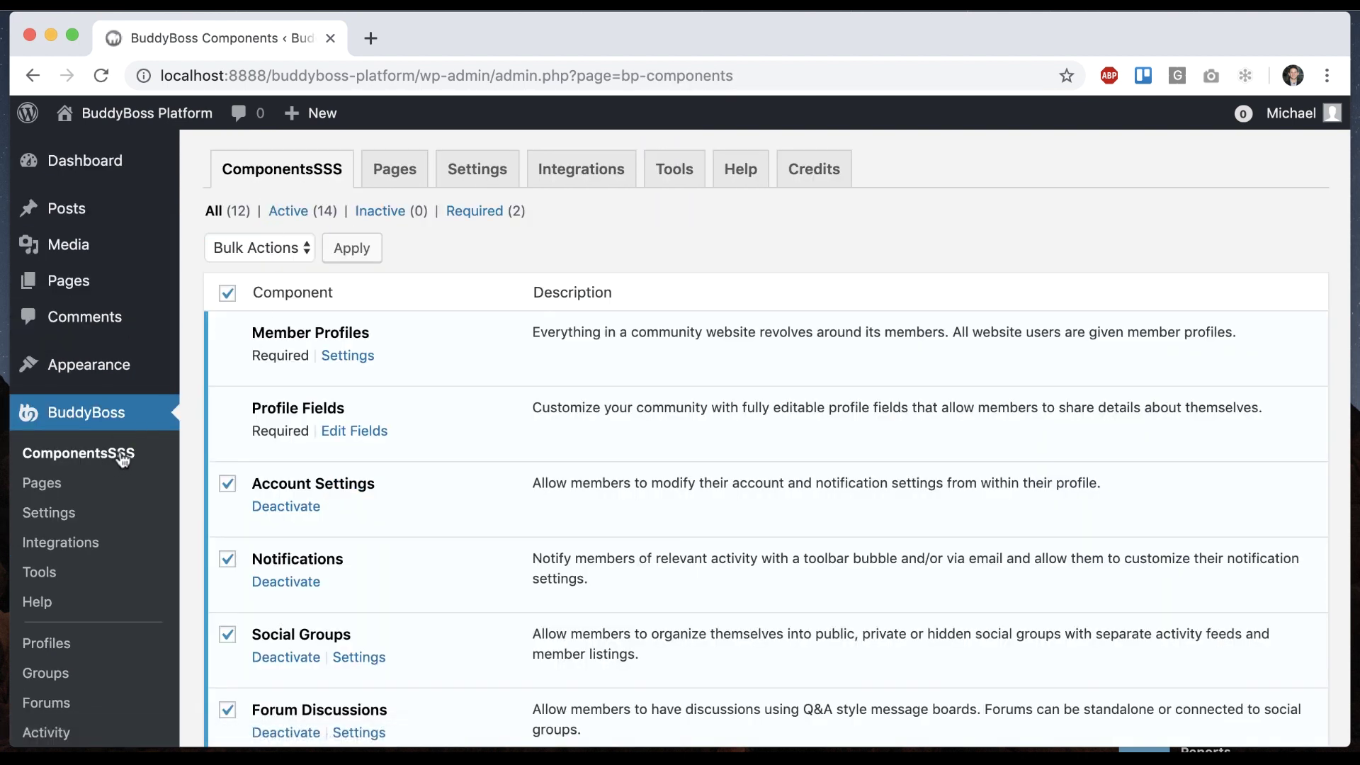
Check the ComponentsSSS label, then return to the BuddyBoss Platform translation overview.
scroll(121, 459, "down", 7)
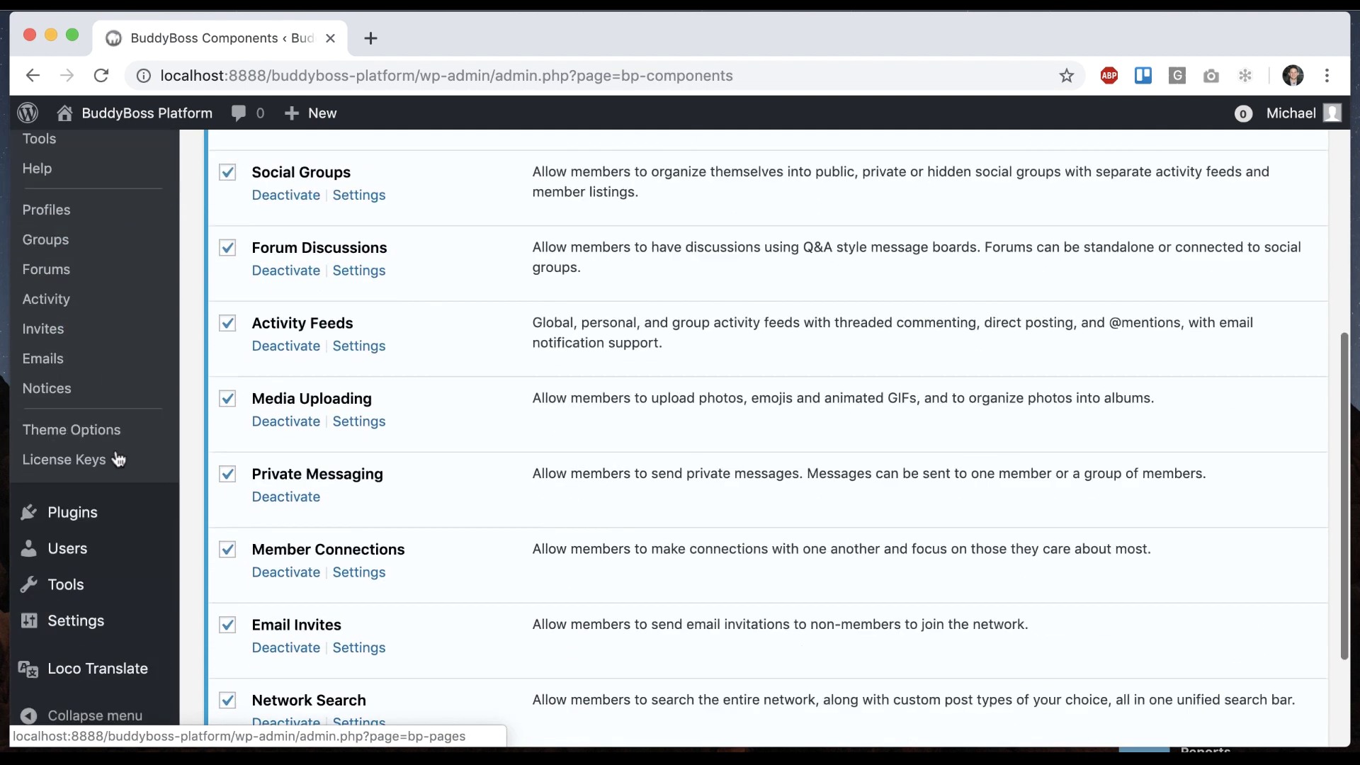
scroll(118, 459, "down", 3)
mouse_move(135, 680)
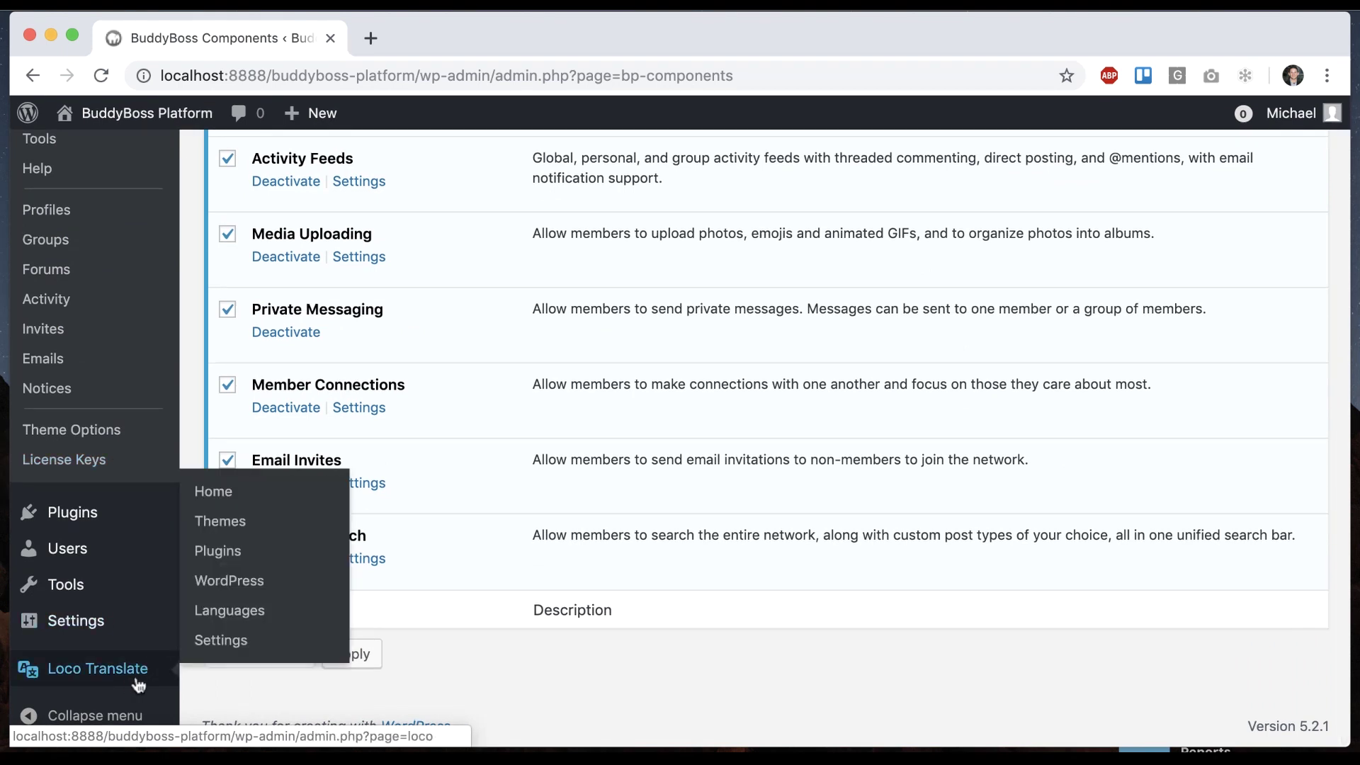
left_click(243, 558)
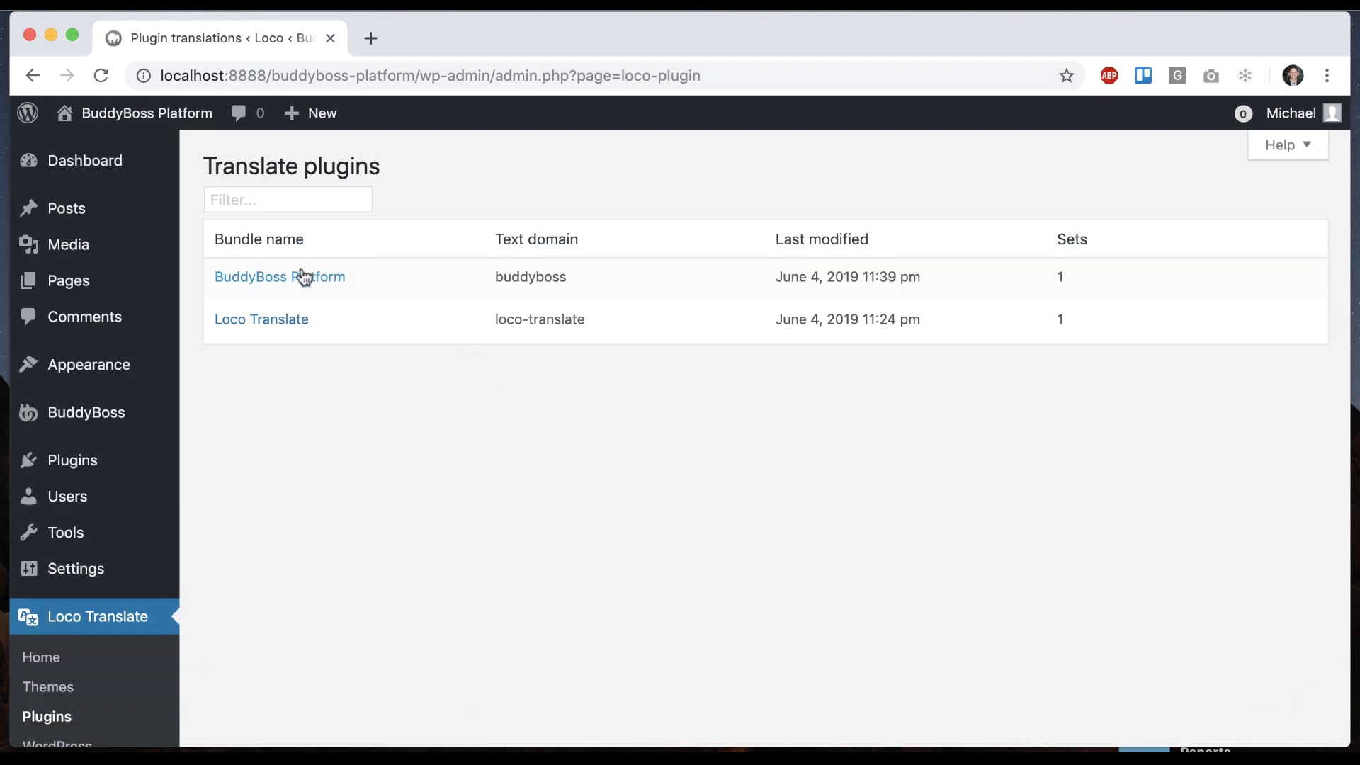
left_click(263, 280)
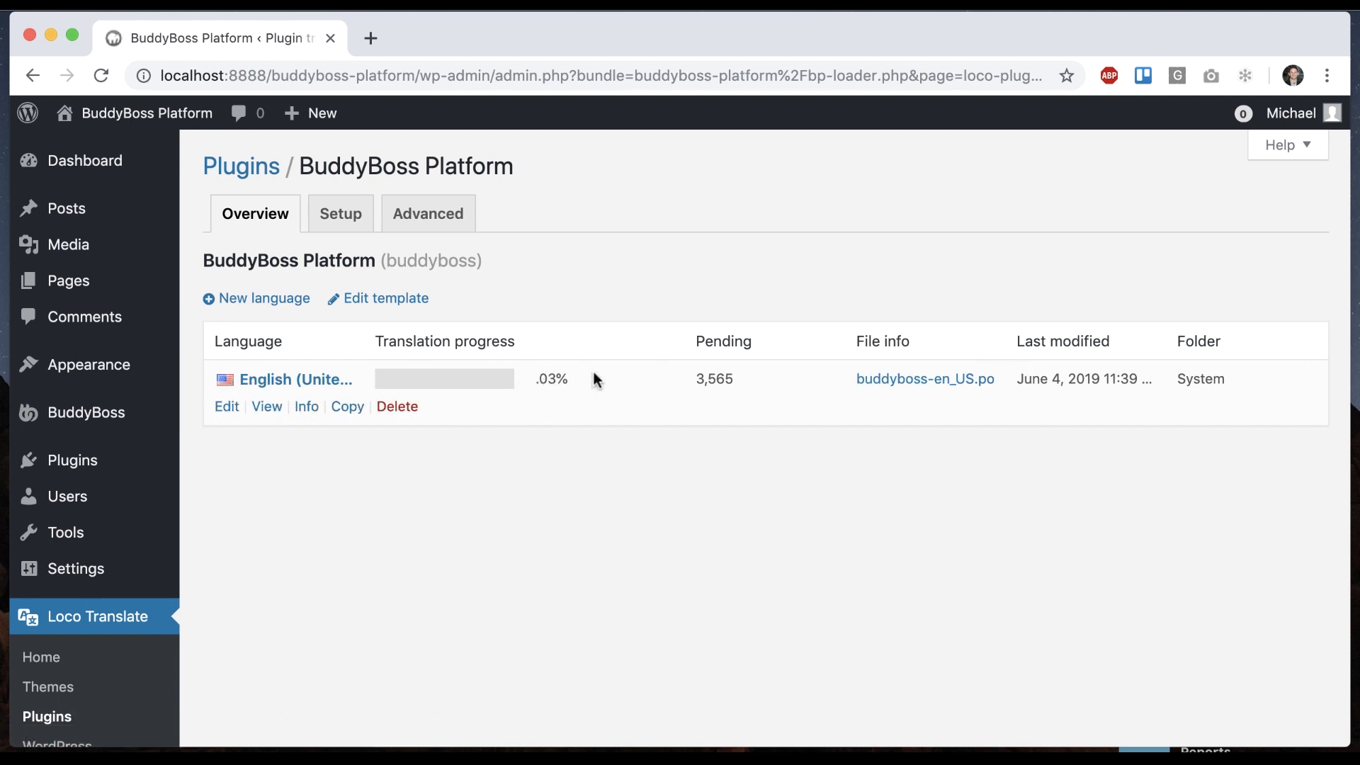
Open the English PO file and select the 'Pages' string.
left_click(228, 408)
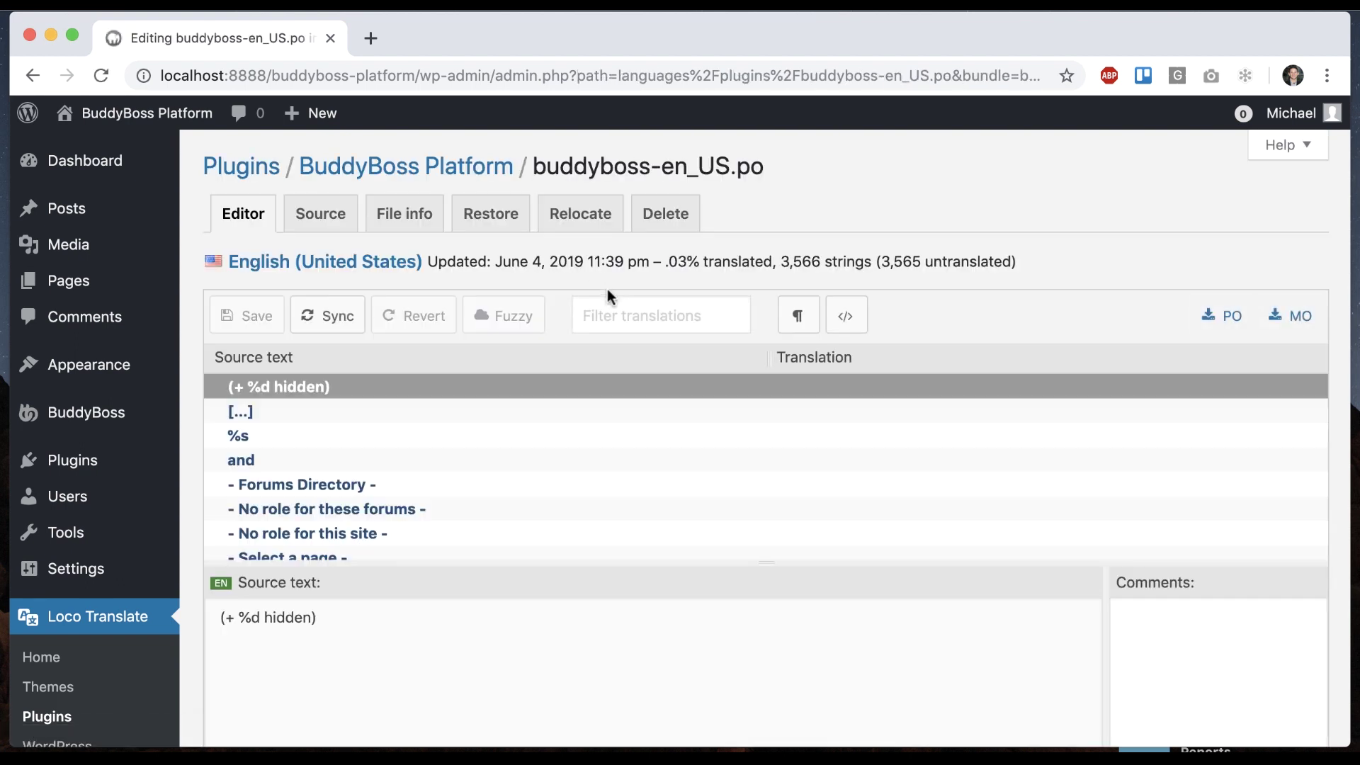
left_click(616, 369)
type("Pages")
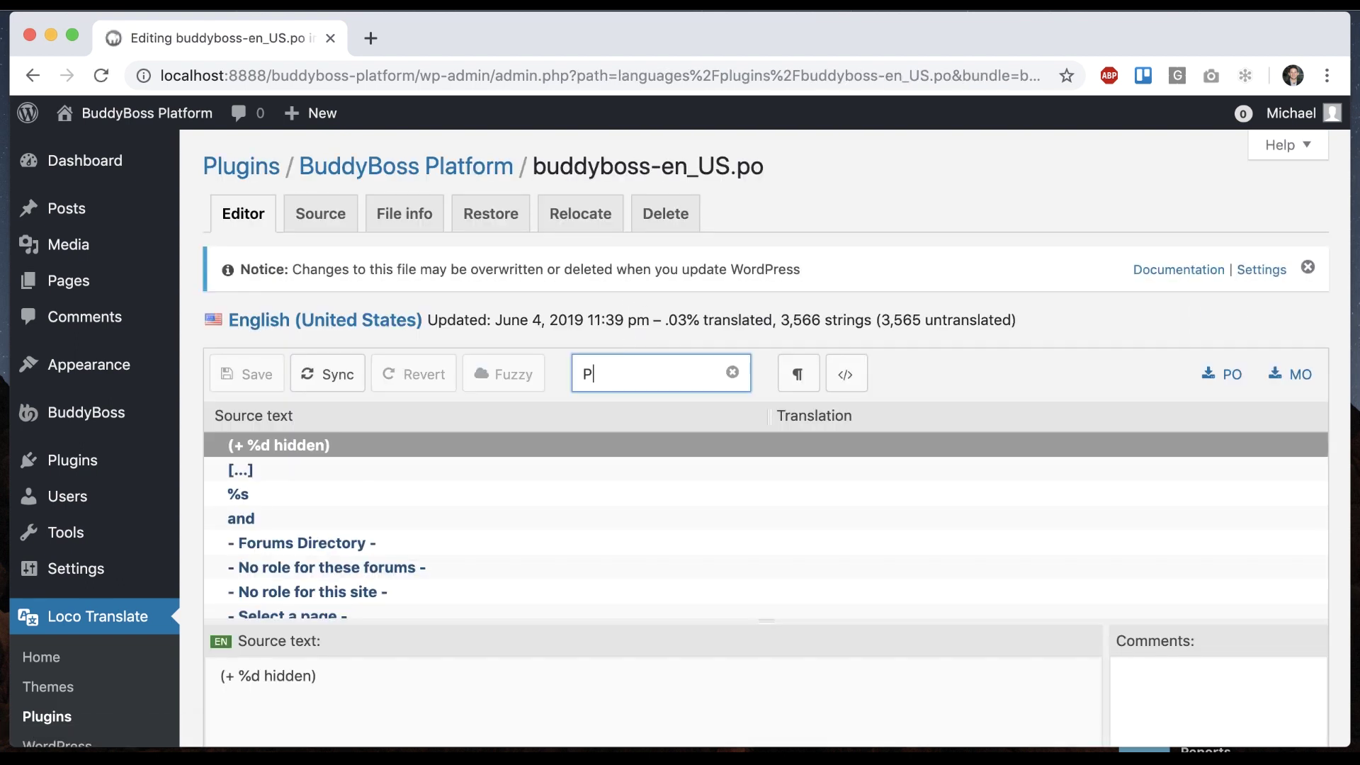
left_click(339, 521)
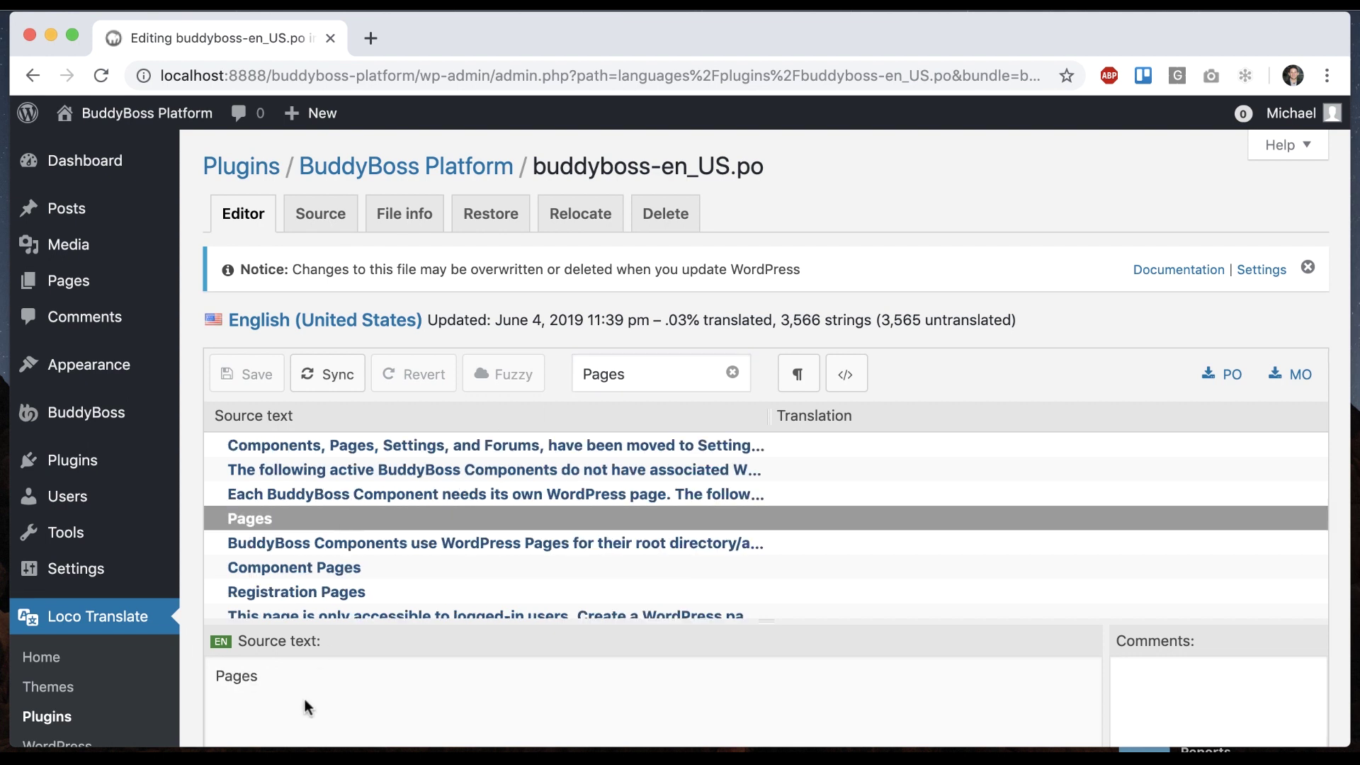
Translate 'Pages' as 'PagesSSSS', save, and view the BuddyBoss Components page.
scroll(290, 706, "down", 3)
left_click(269, 659)
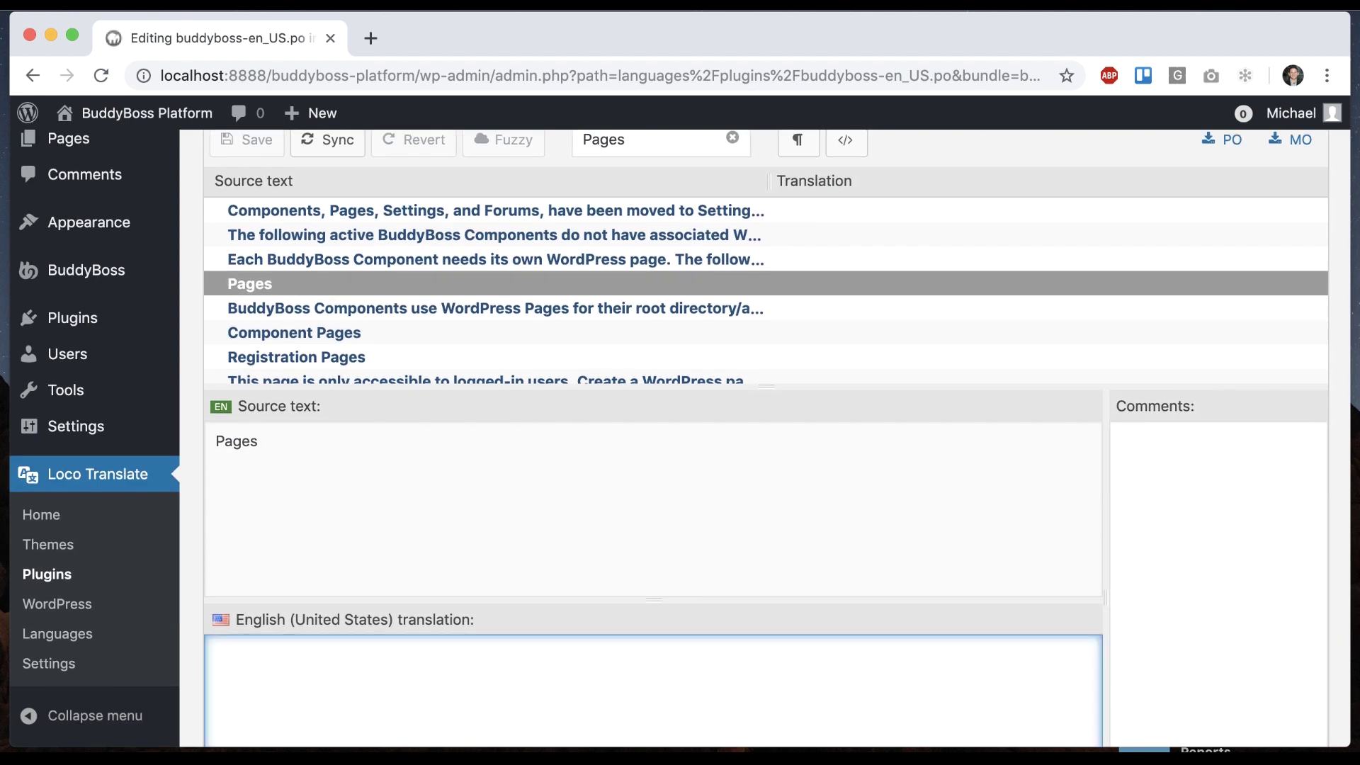
type("PagesSSSS")
scroll(324, 701, "down", 3)
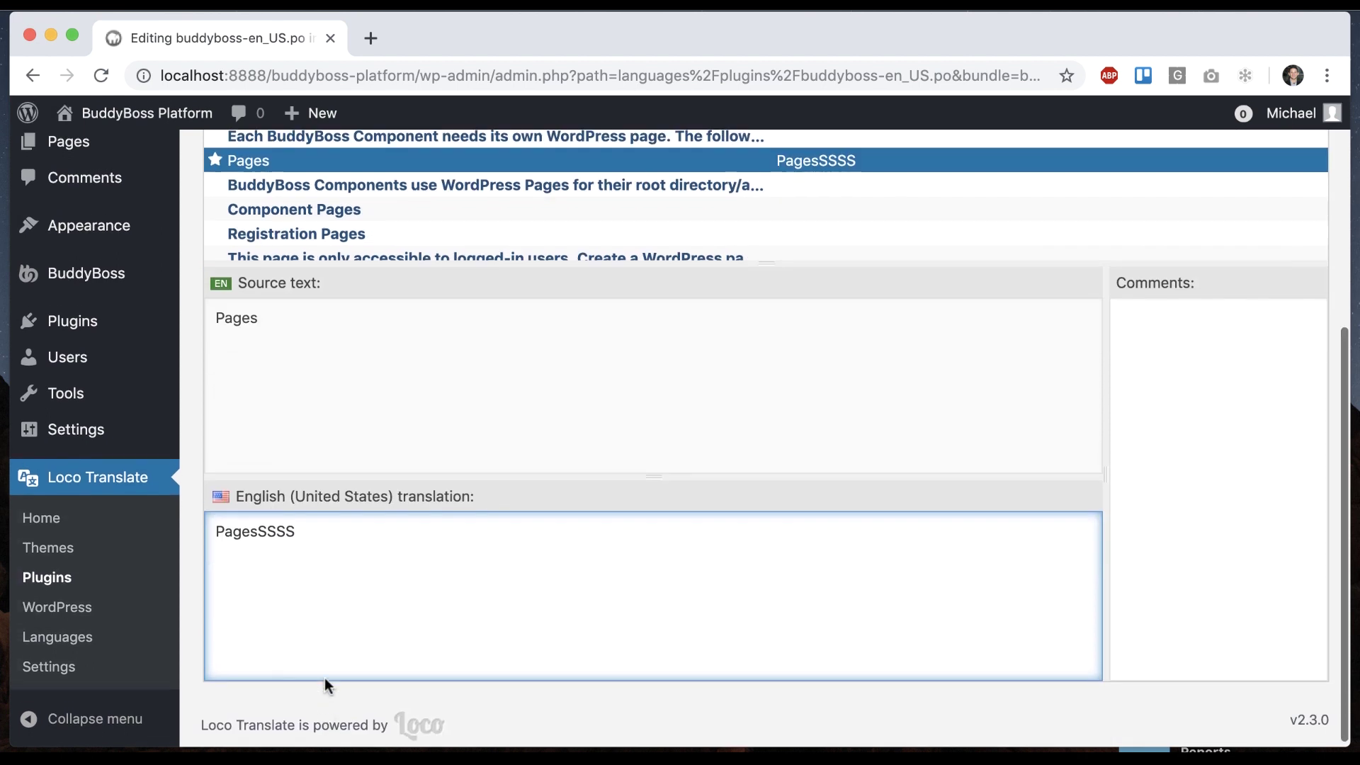
scroll(325, 677, "up", 6)
left_click(231, 270)
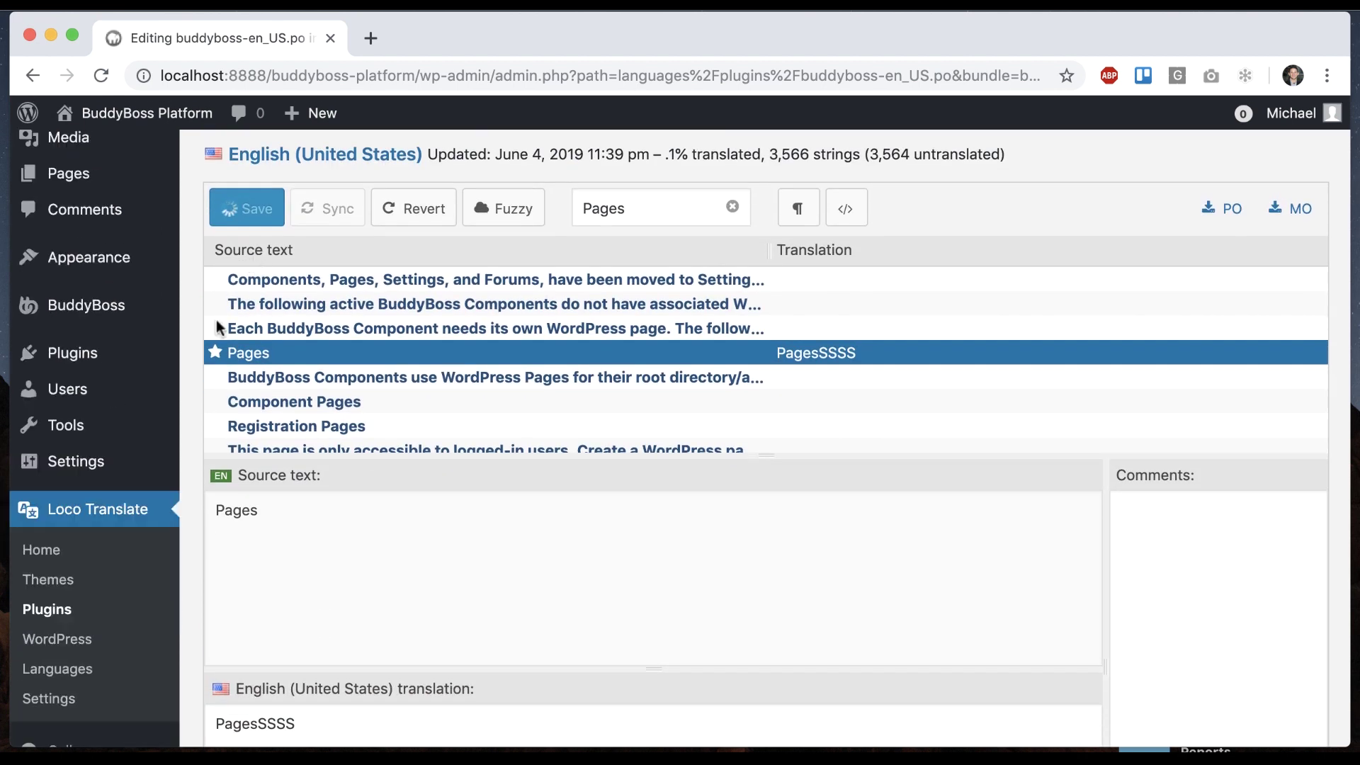
left_click(79, 305)
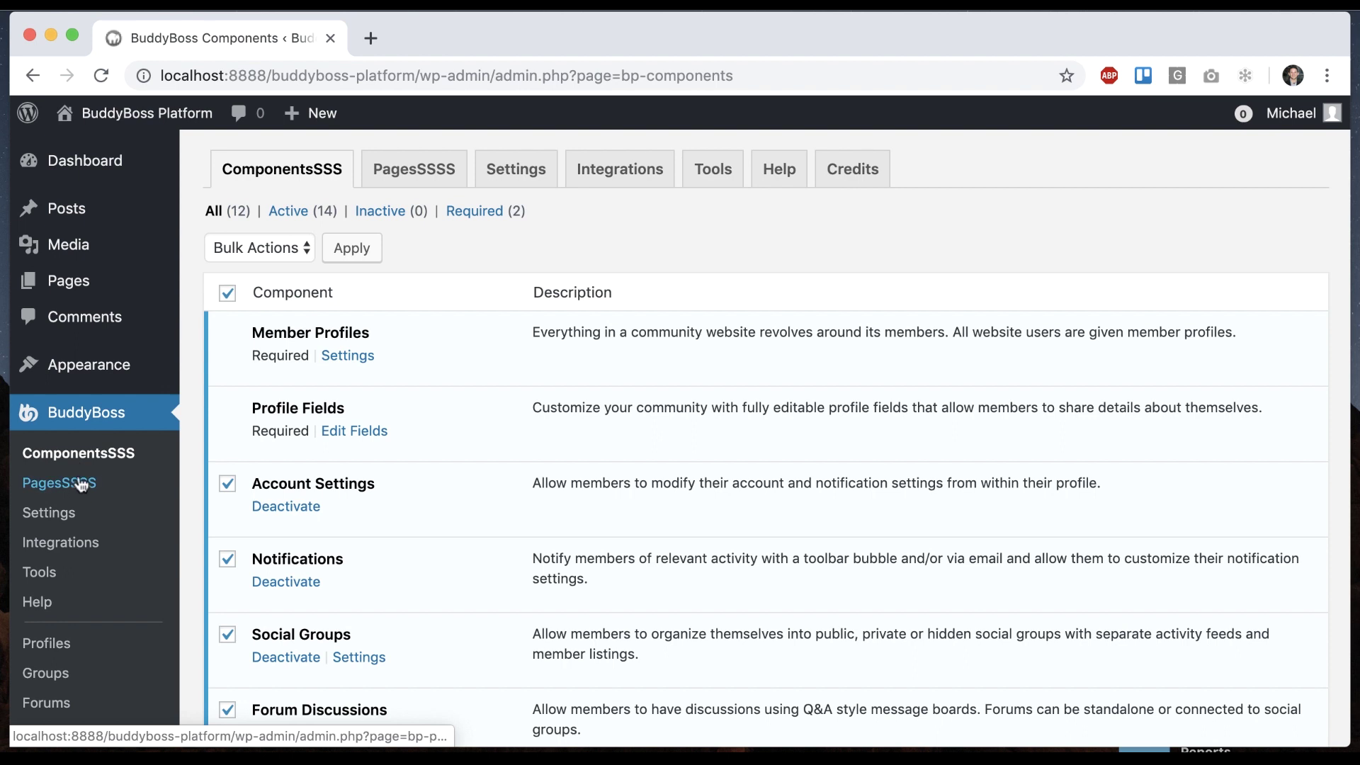
Return to Loco Translate's BuddyBoss Platform overview from Recently updated.
scroll(105, 485, "down", 10)
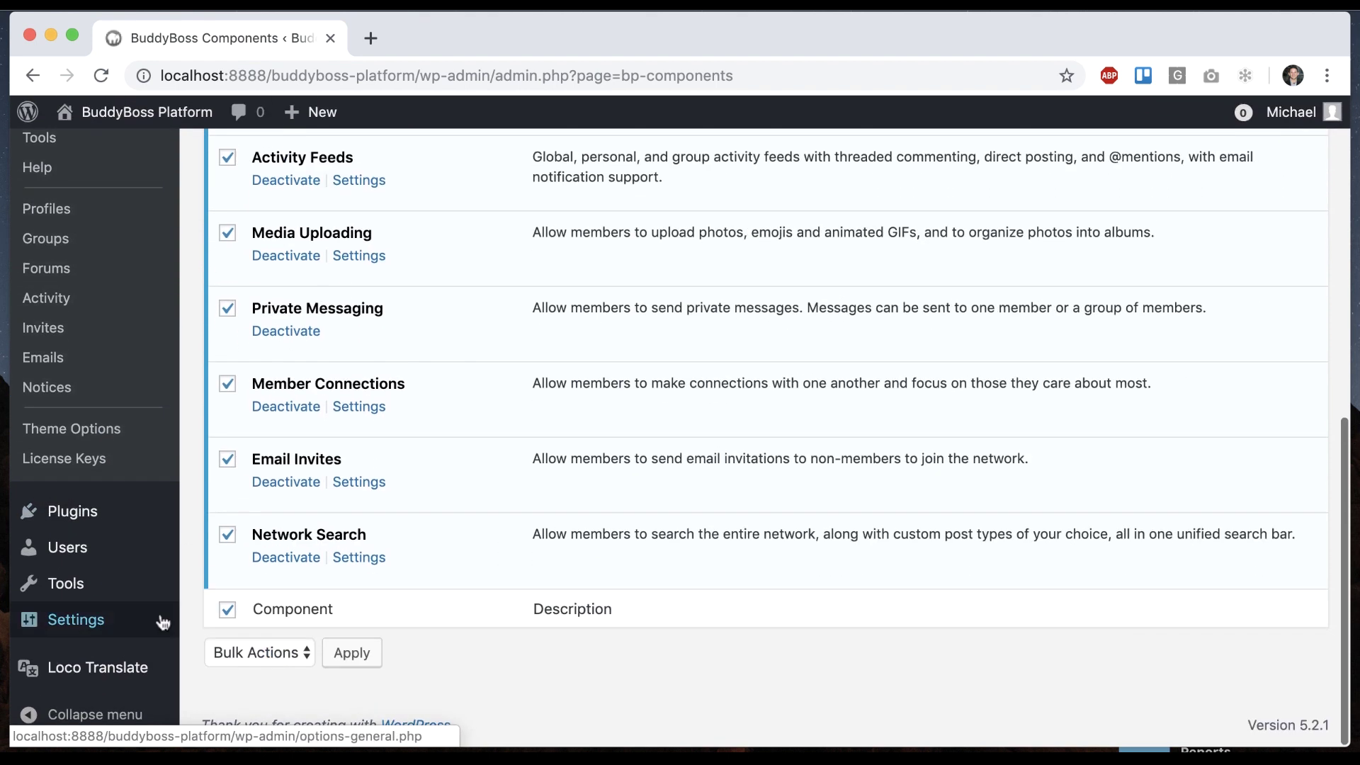
left_click(73, 661)
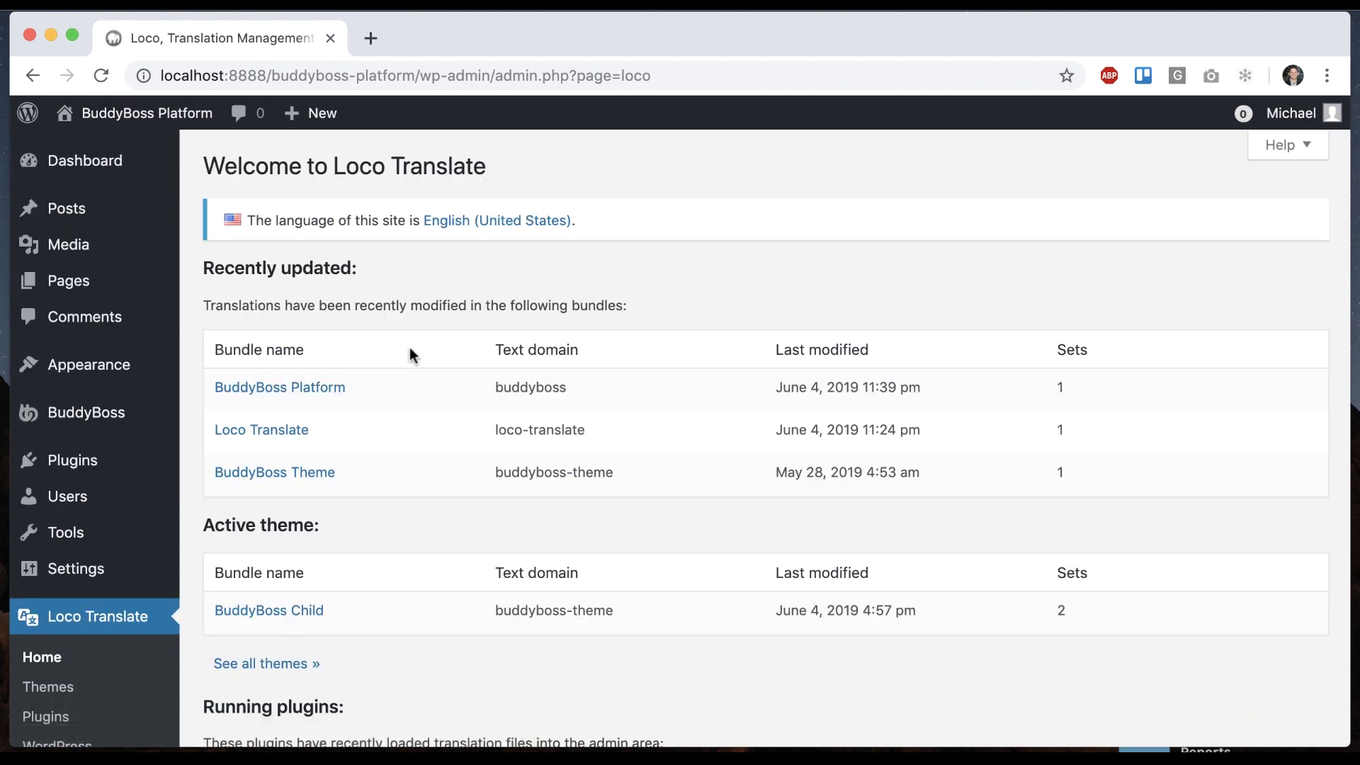
left_click(320, 387)
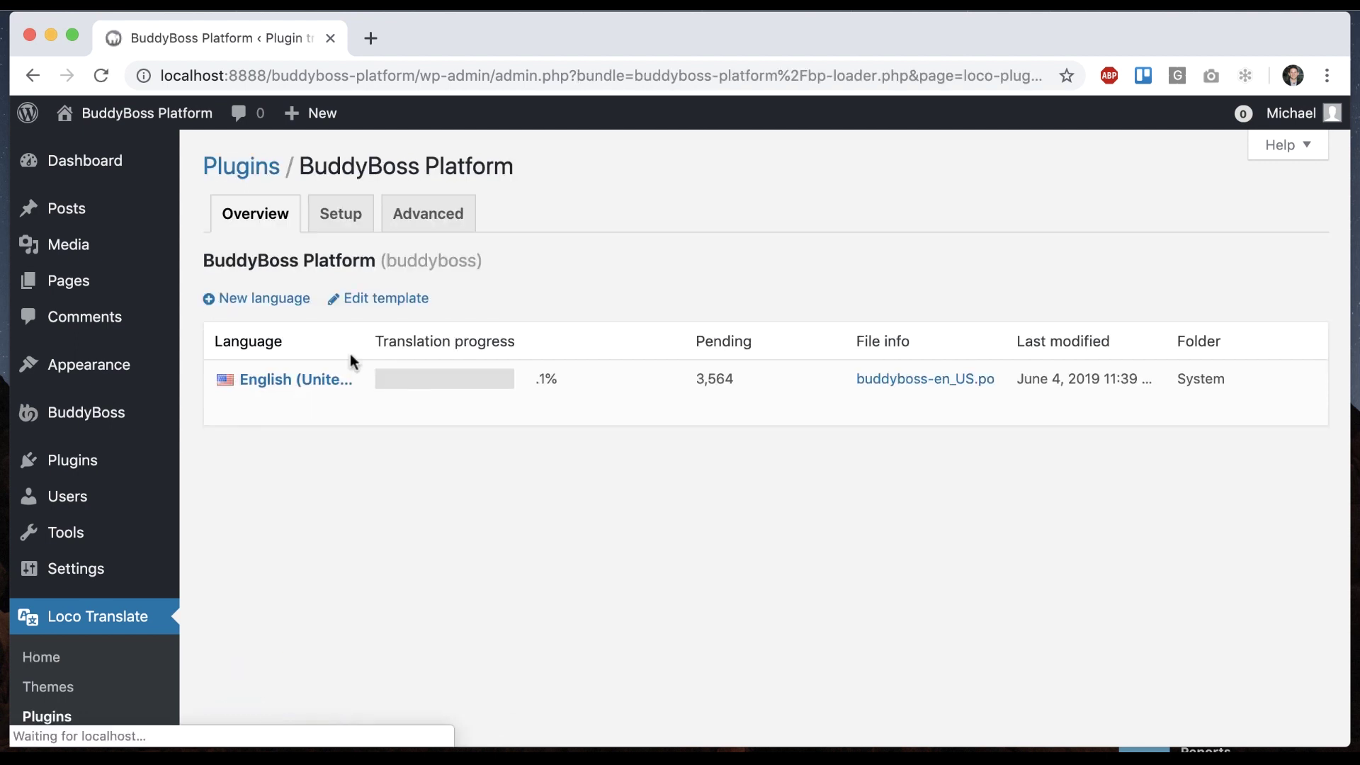
Permanently delete buddyboss-en_US.po and confirm the original Components and Pages labels return.
left_click(394, 408)
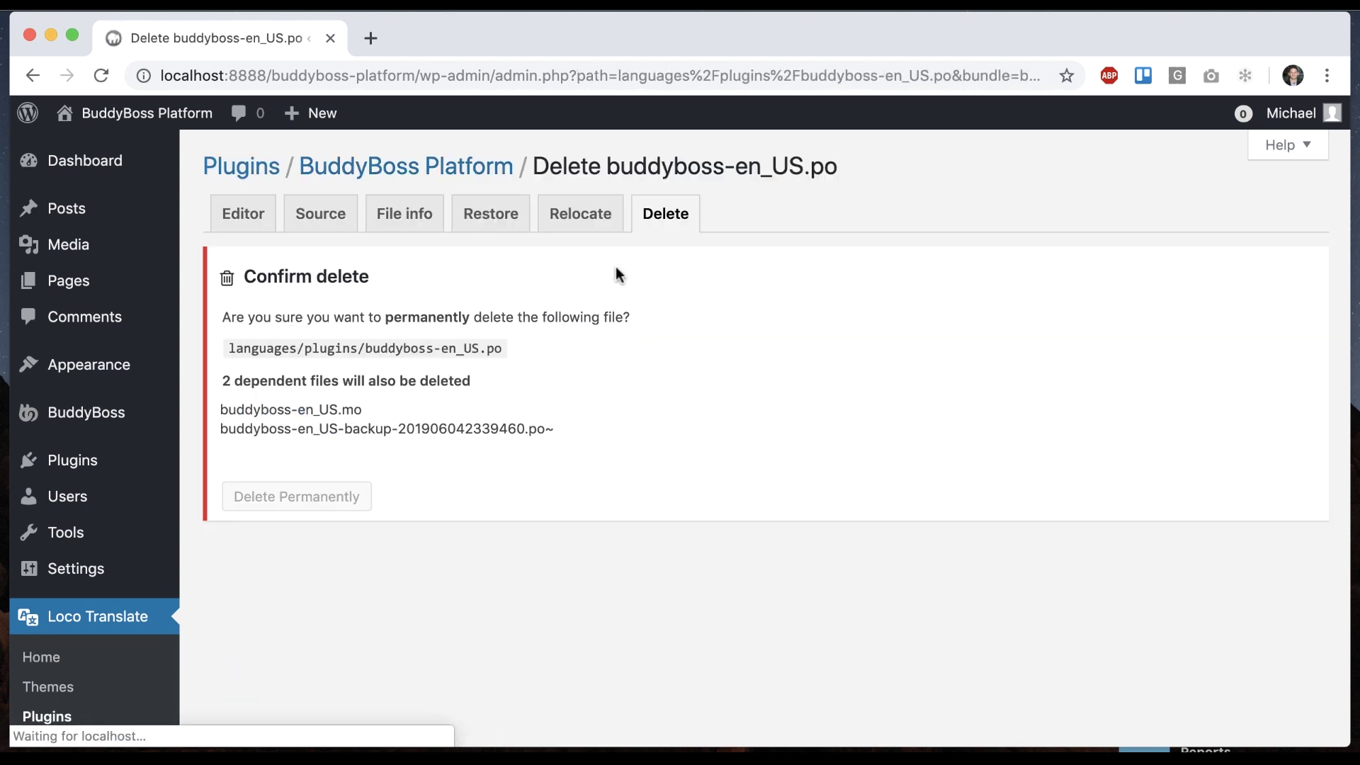
left_click(277, 557)
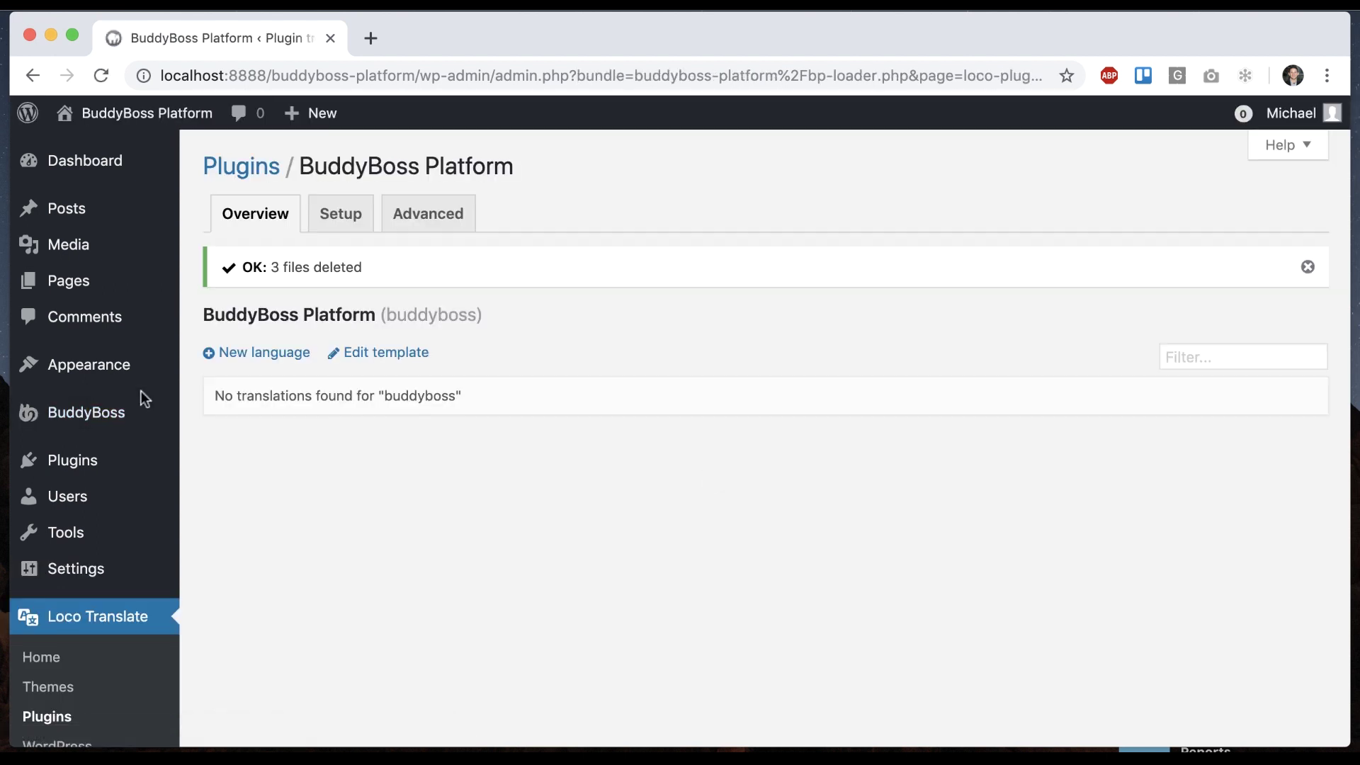
left_click(106, 410)
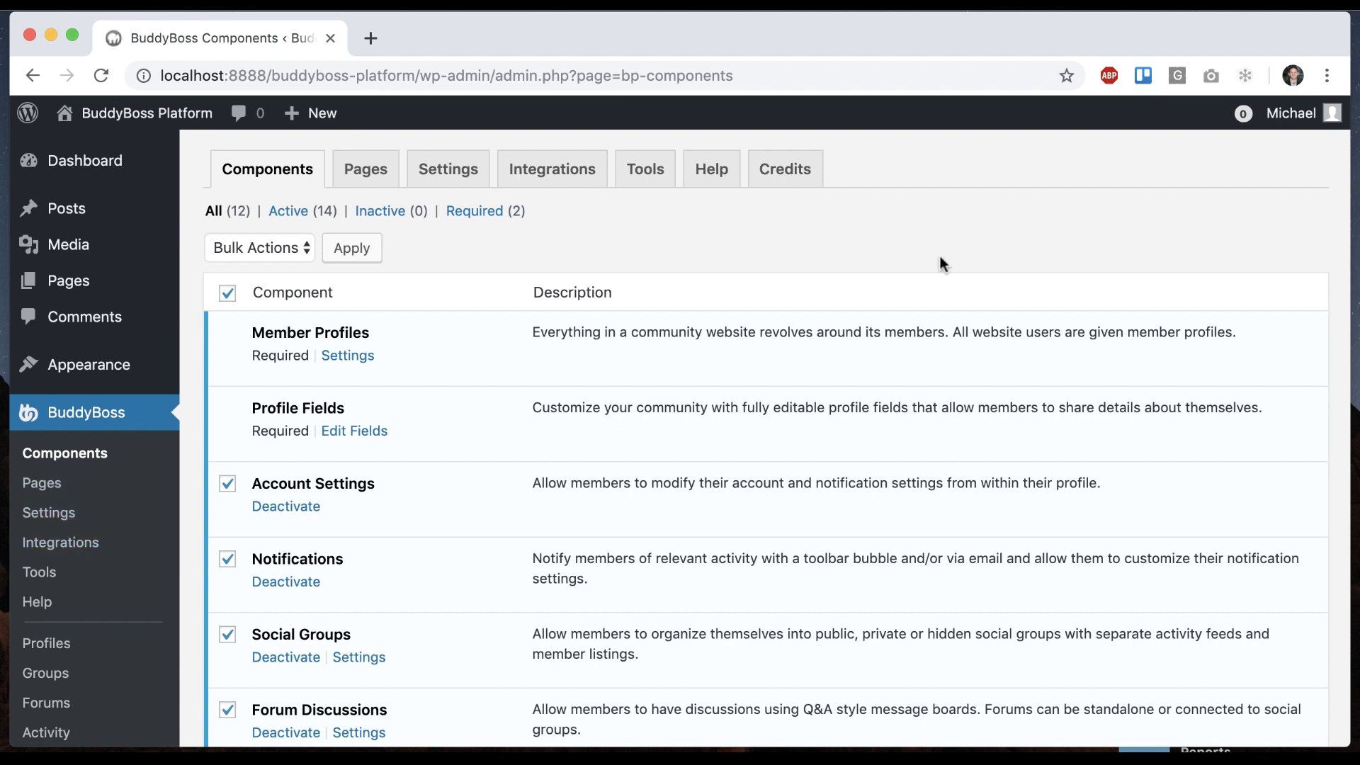
scroll(546, 522, "down", 10)
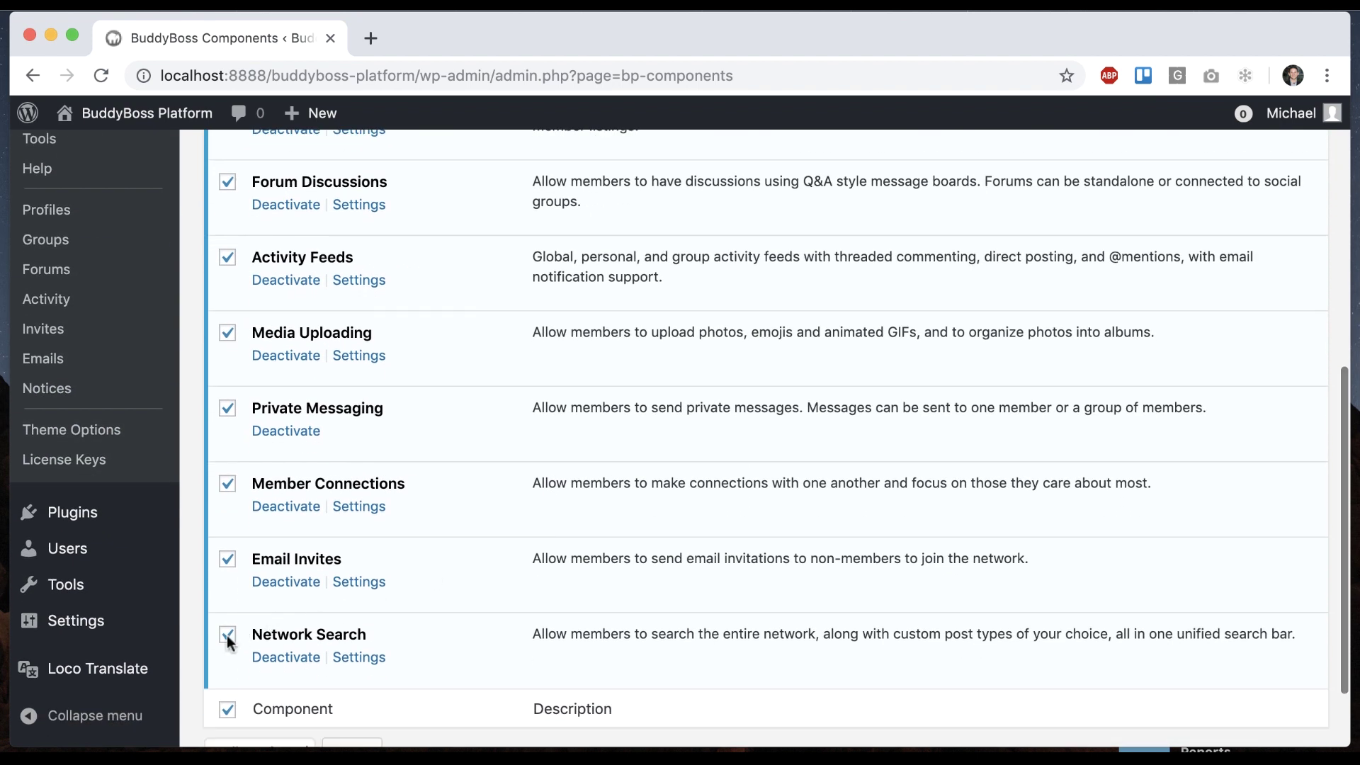
scroll(113, 659, "up", 2)
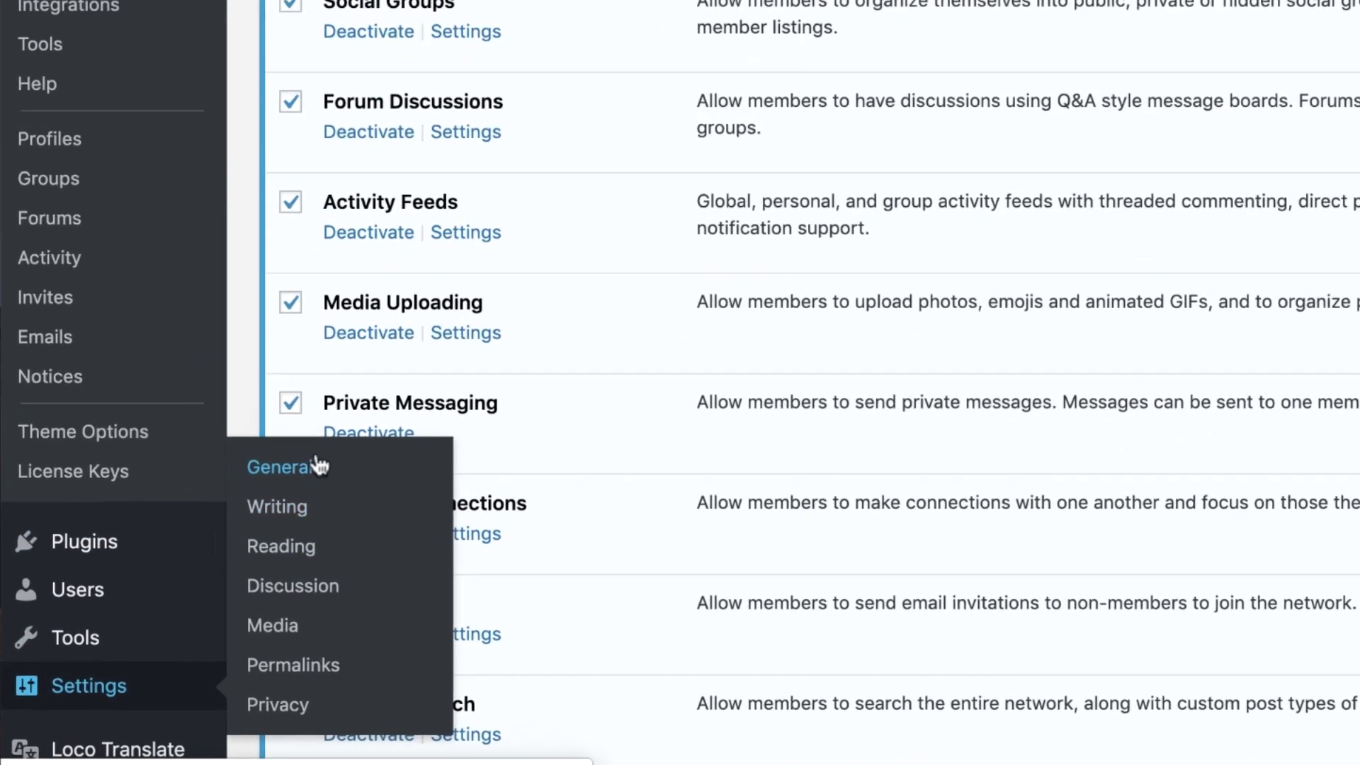
left_click(213, 504)
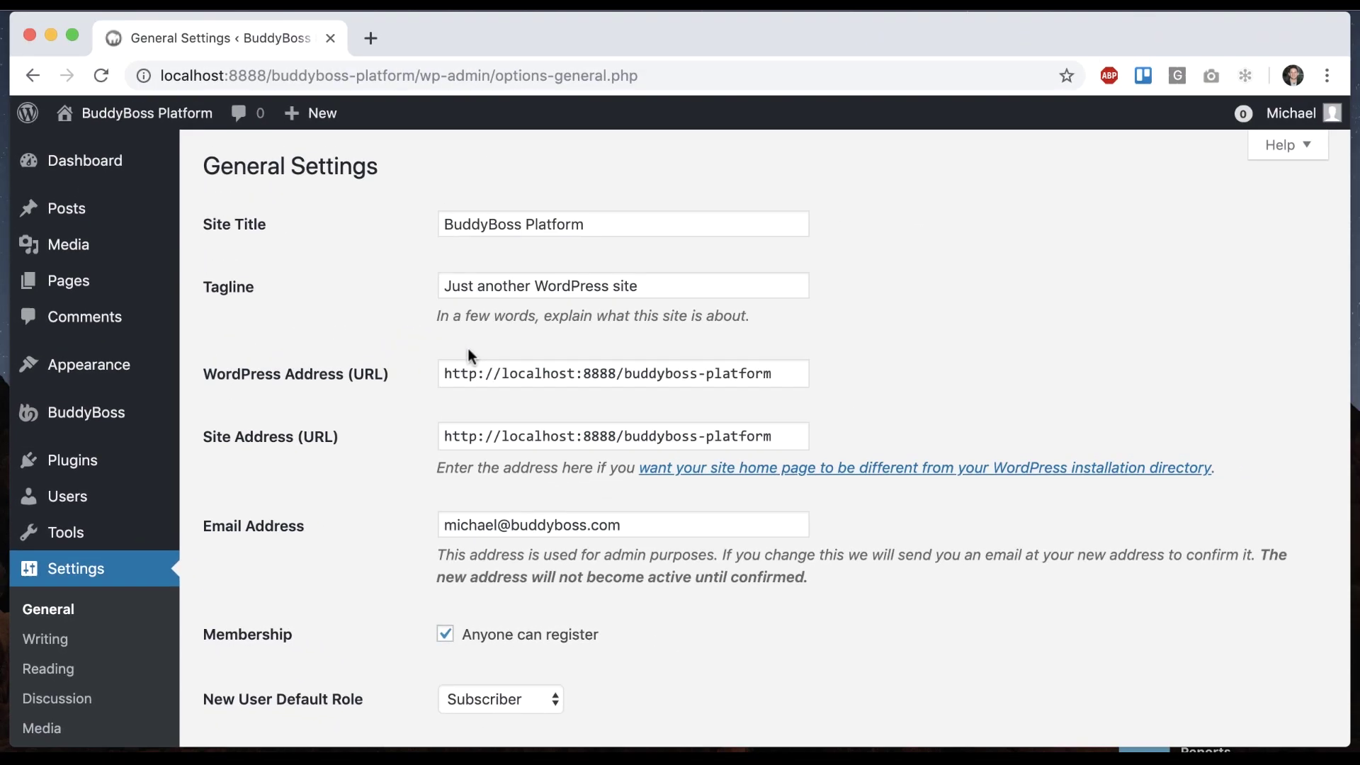
Set the Site Language to Moroccan Arabic (العربية المغربية) and save.
scroll(471, 356, "down", 3)
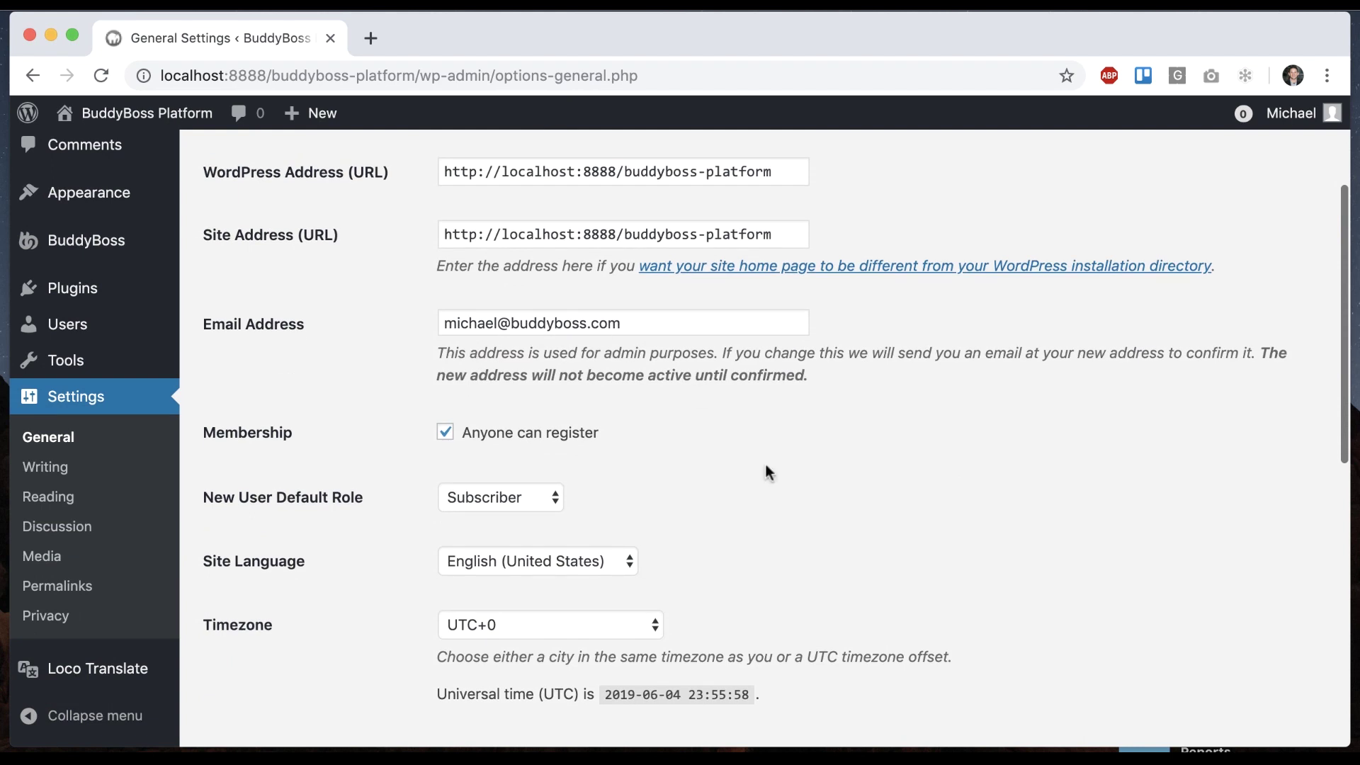
scroll(768, 475, "down", 3)
left_click(506, 400)
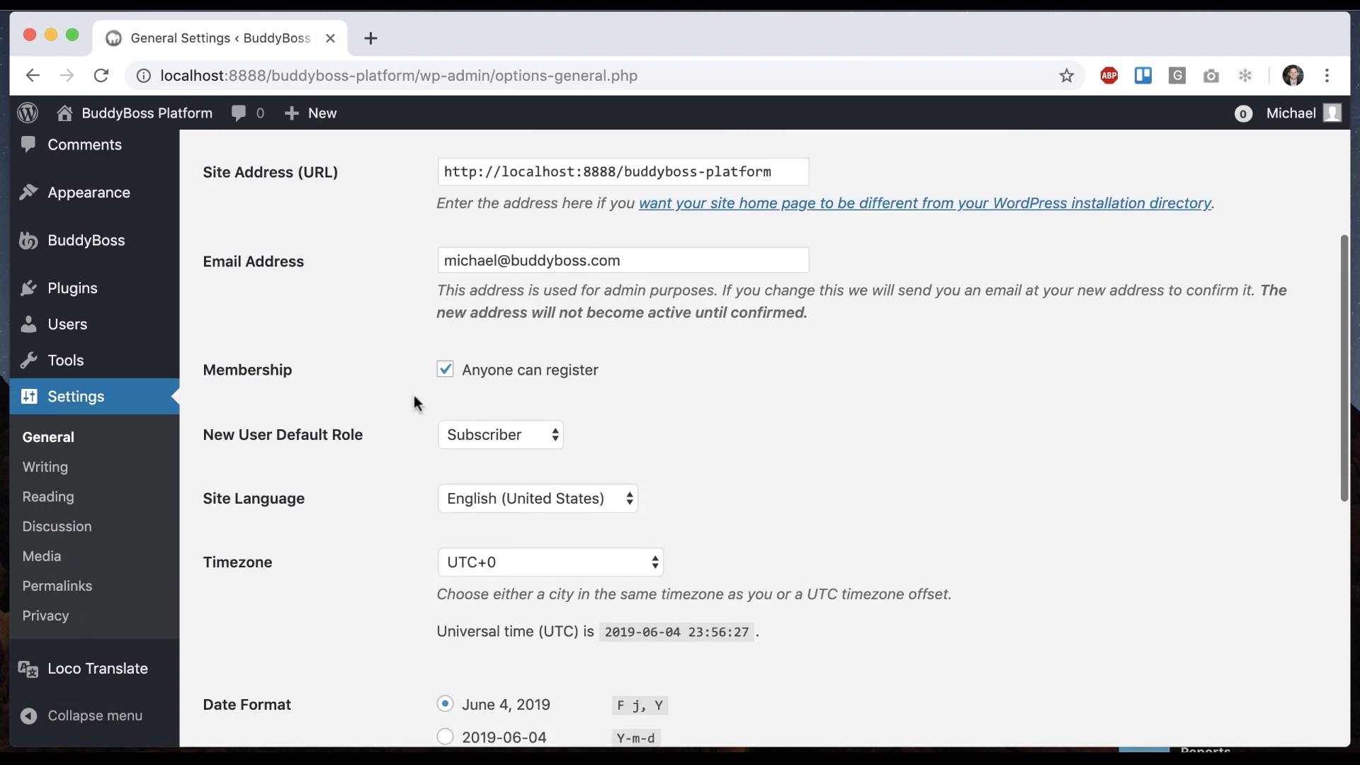
scroll(413, 395, "down", 3)
left_click(474, 361)
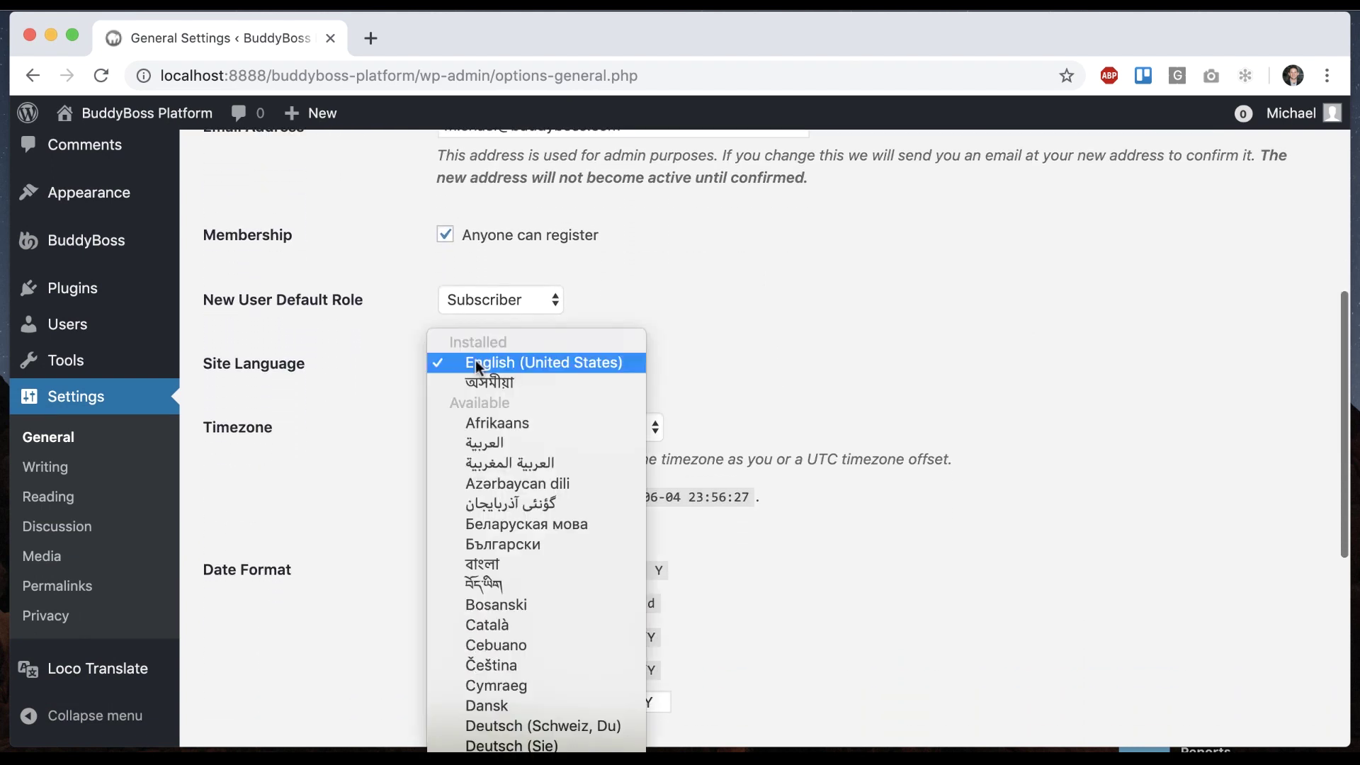
left_click(542, 457)
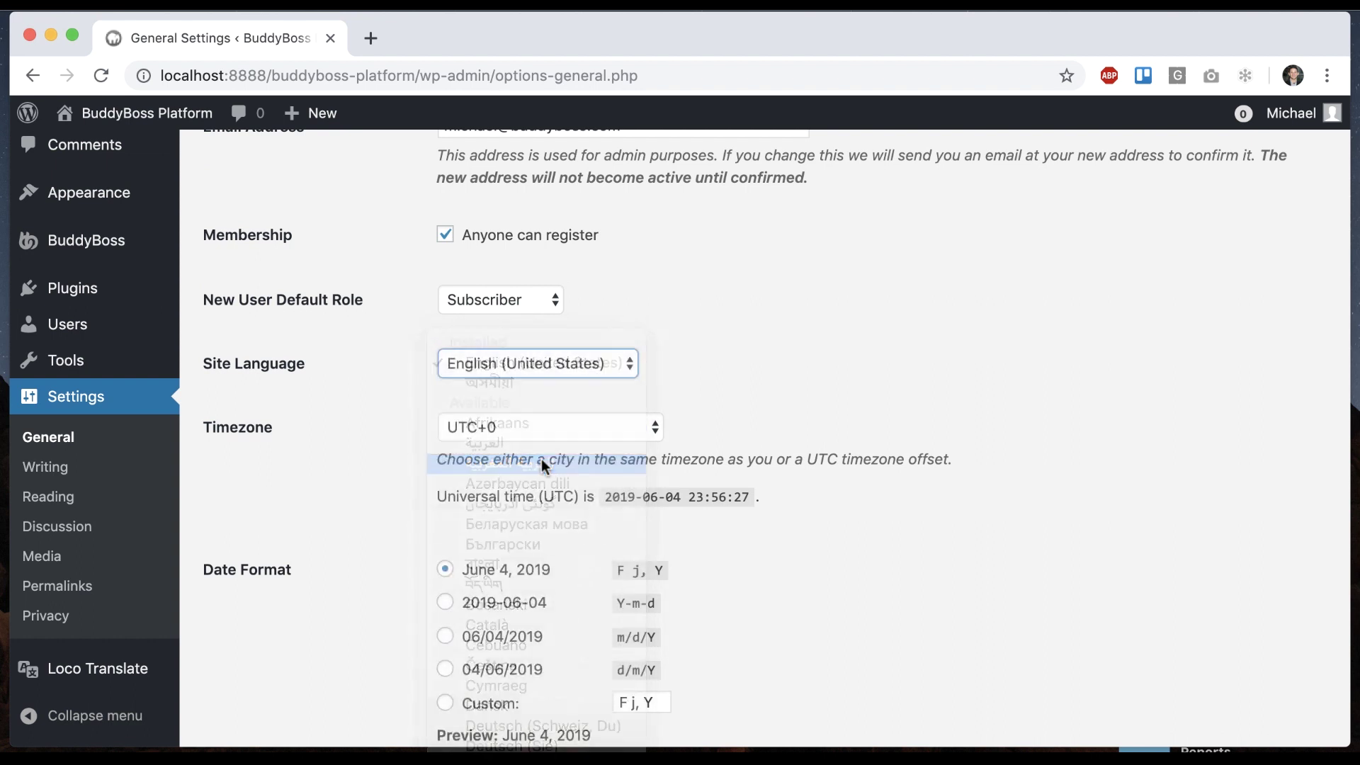
scroll(352, 555, "down", 10)
left_click(245, 641)
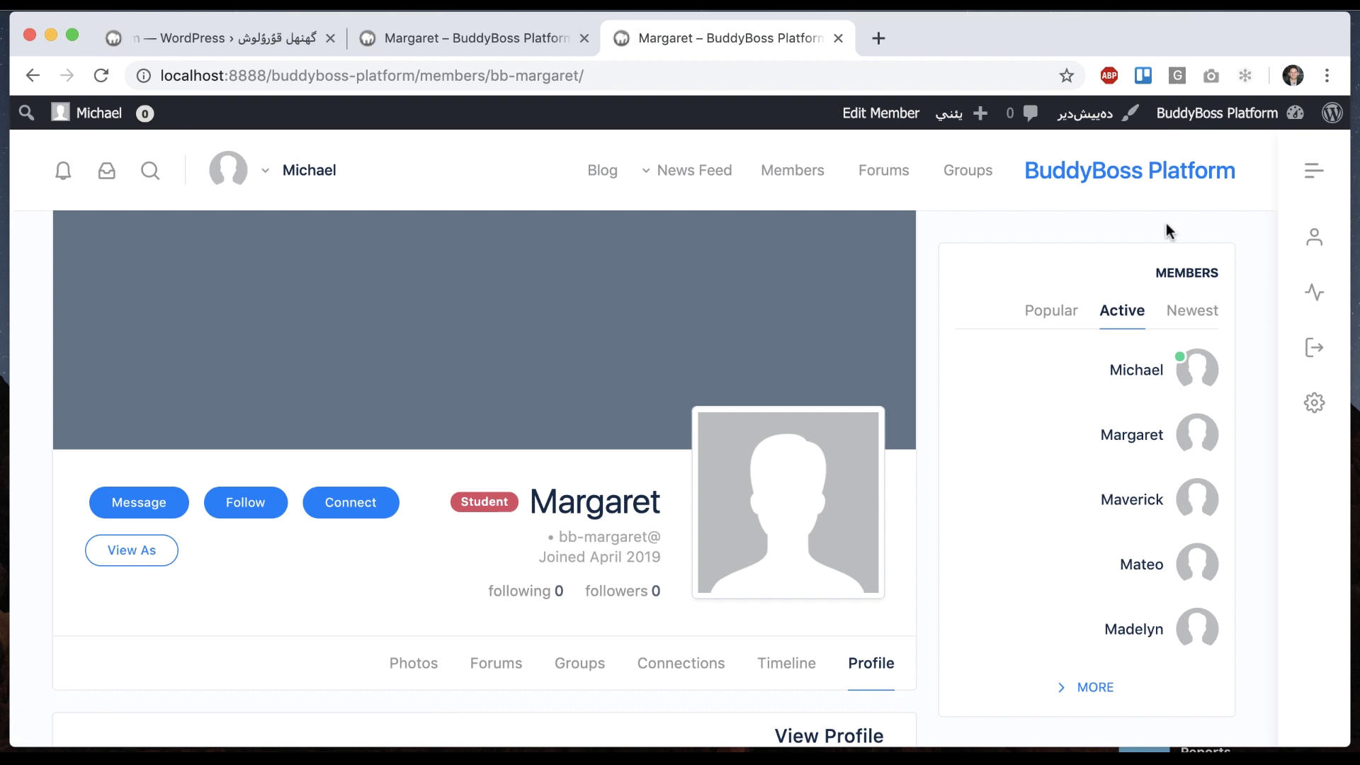
left_click(437, 38)
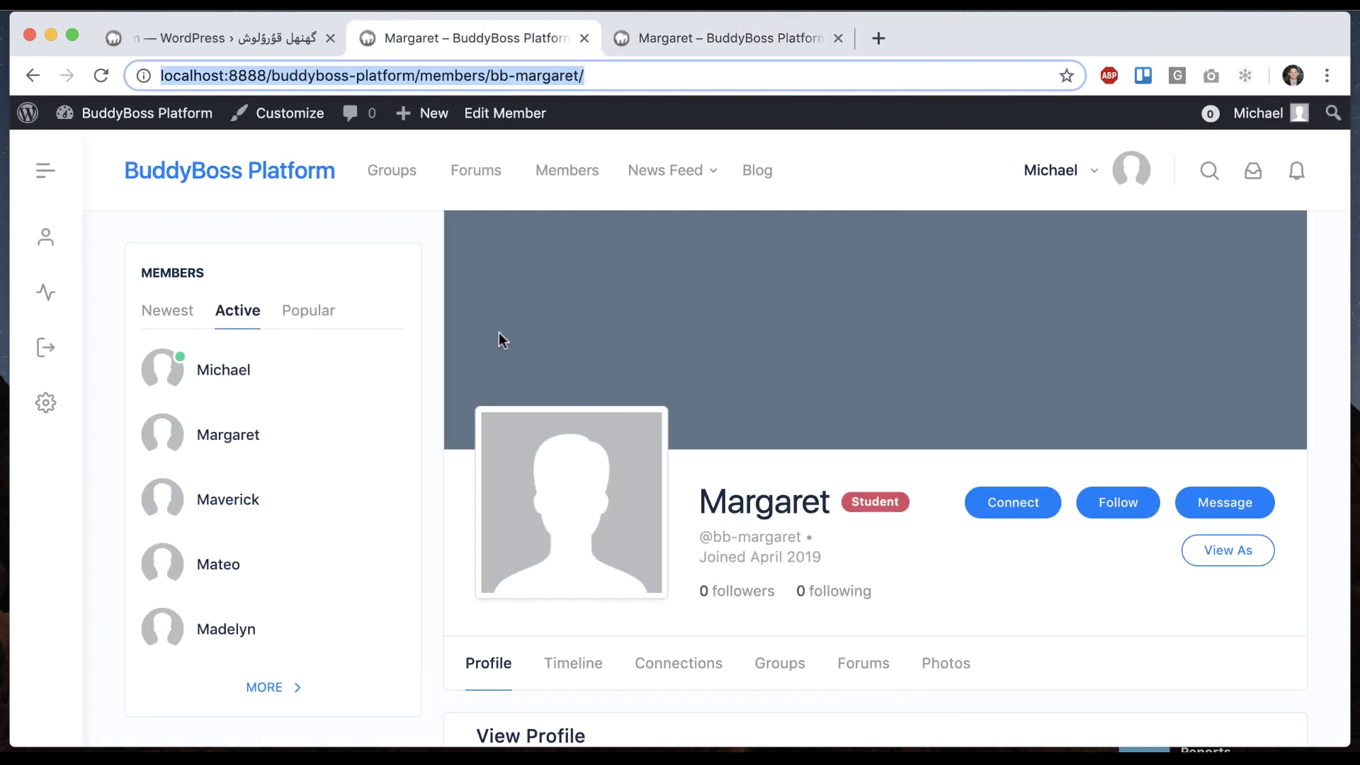
left_click(555, 304)
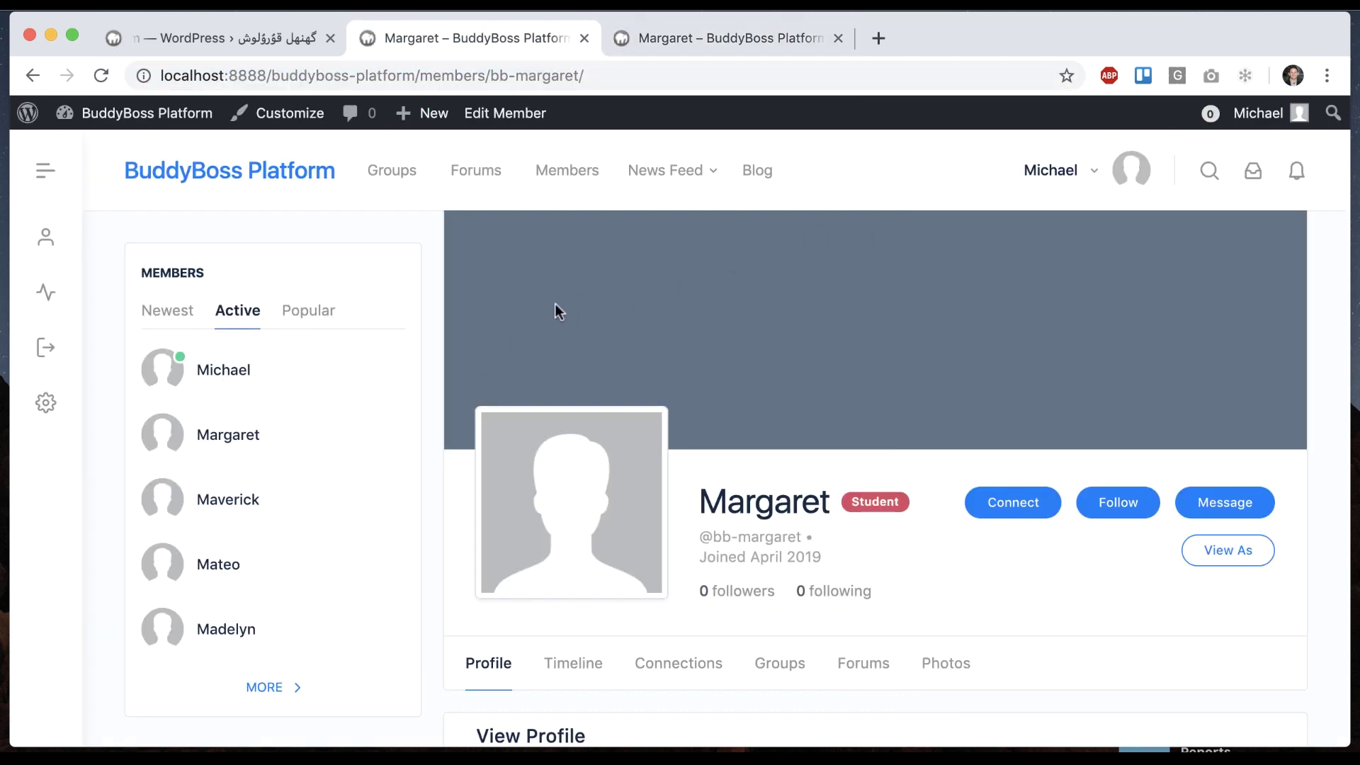
left_click(697, 40)
left_click(1316, 176)
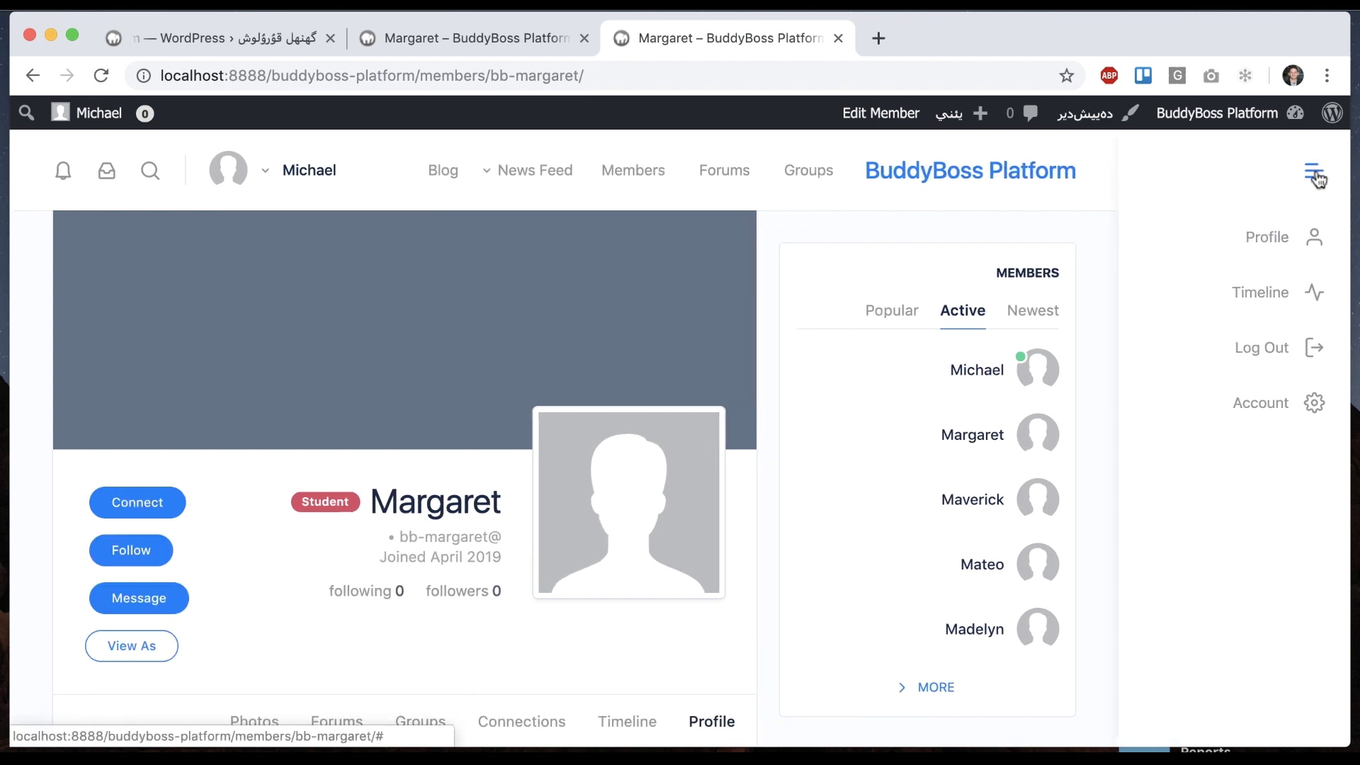
left_click(1316, 176)
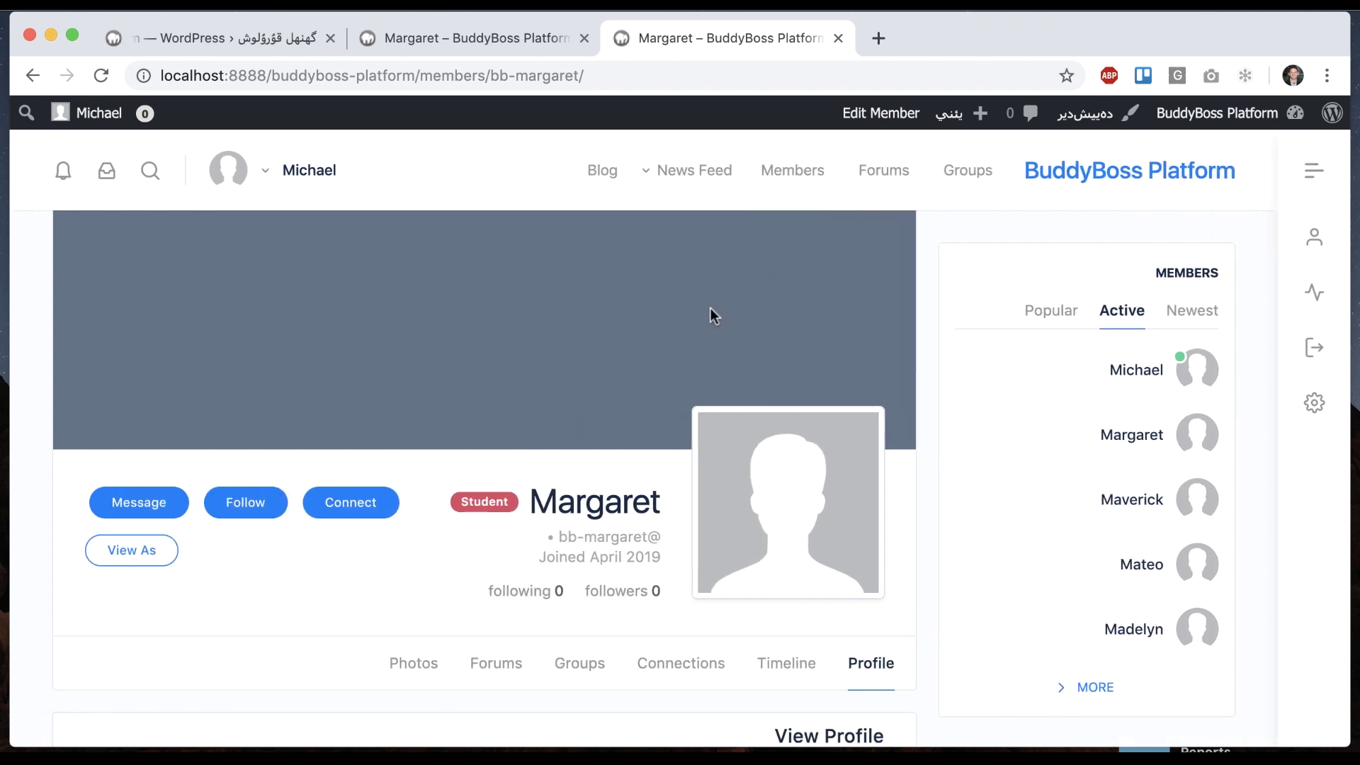